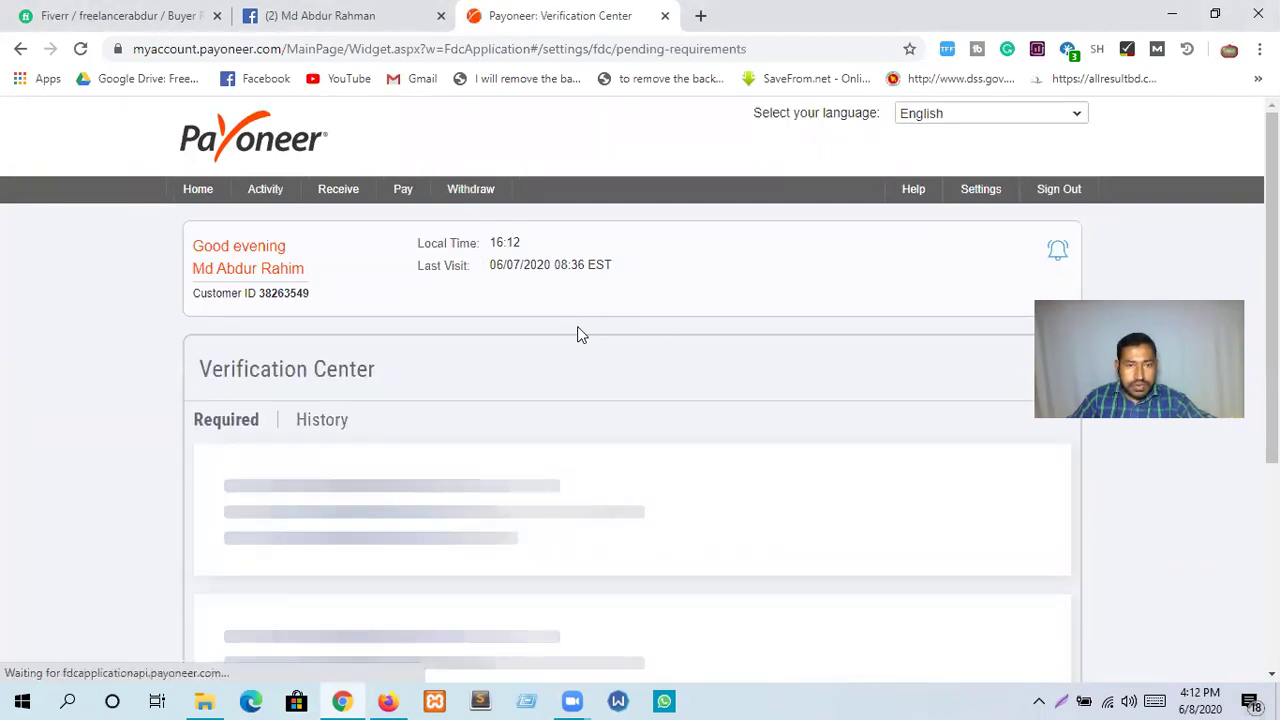
Expand Account verification to show its bank account items and three government-issued photo ID items
scroll(577, 333, "down", 1)
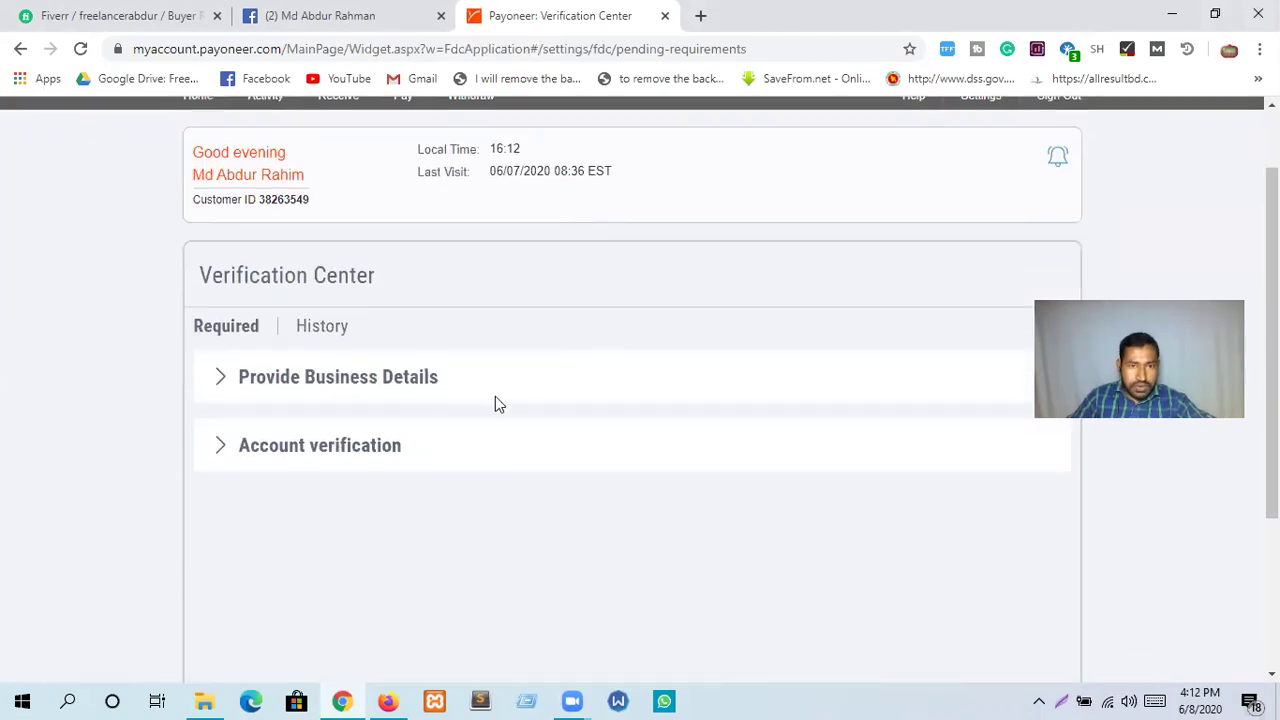
scroll(529, 394, "up", 1)
scroll(529, 394, "down", 1)
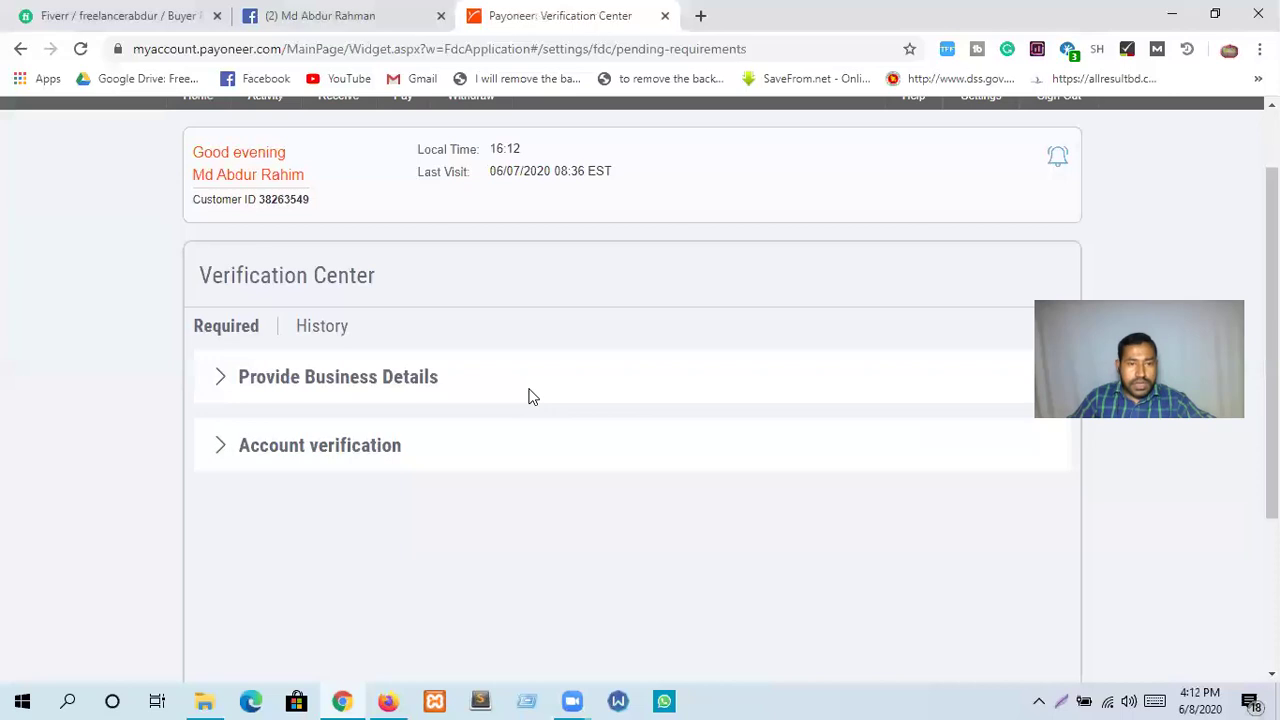
scroll(532, 396, "up", 1)
scroll(532, 396, "down", 2)
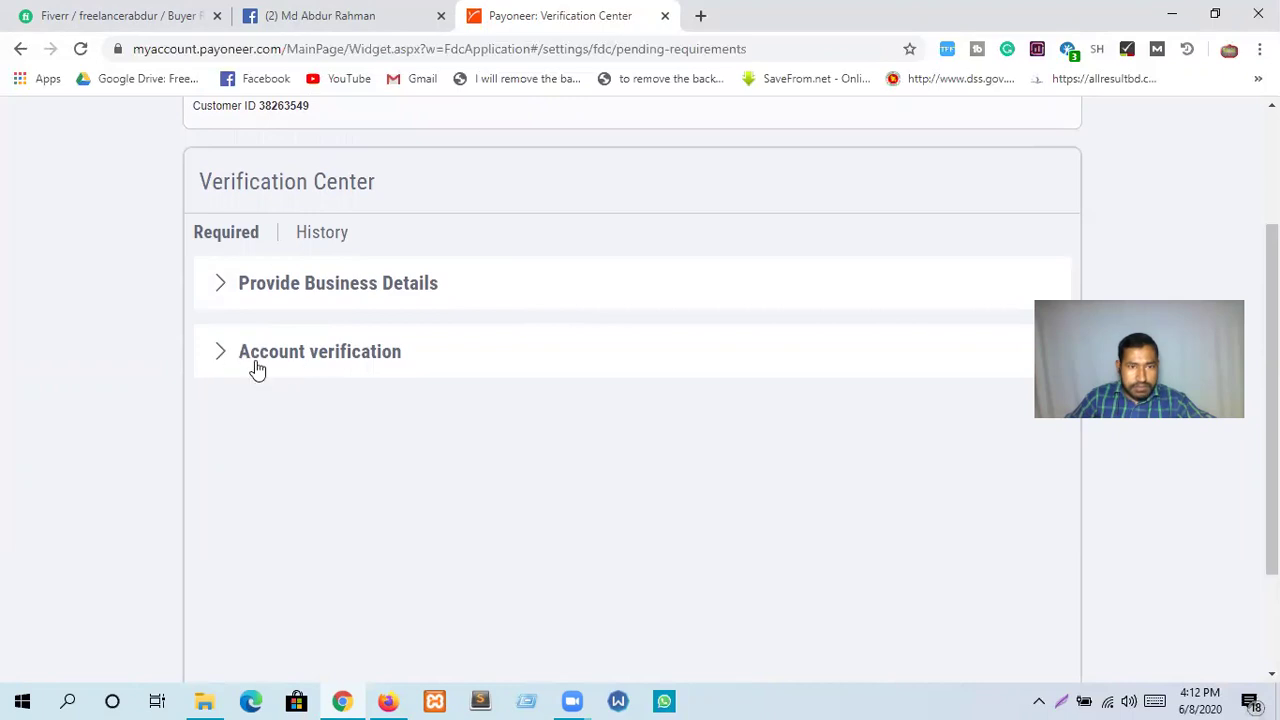
left_click(222, 356)
scroll(332, 375, "down", 2)
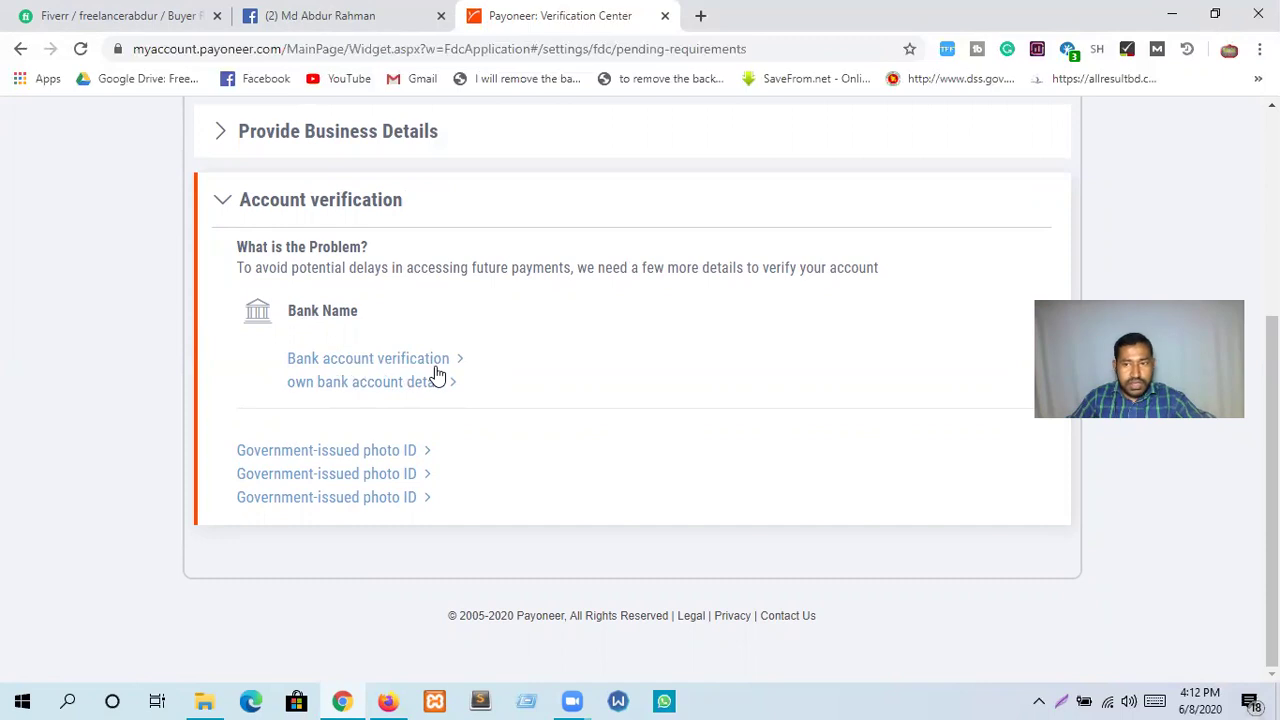
scroll(437, 373, "up", 4)
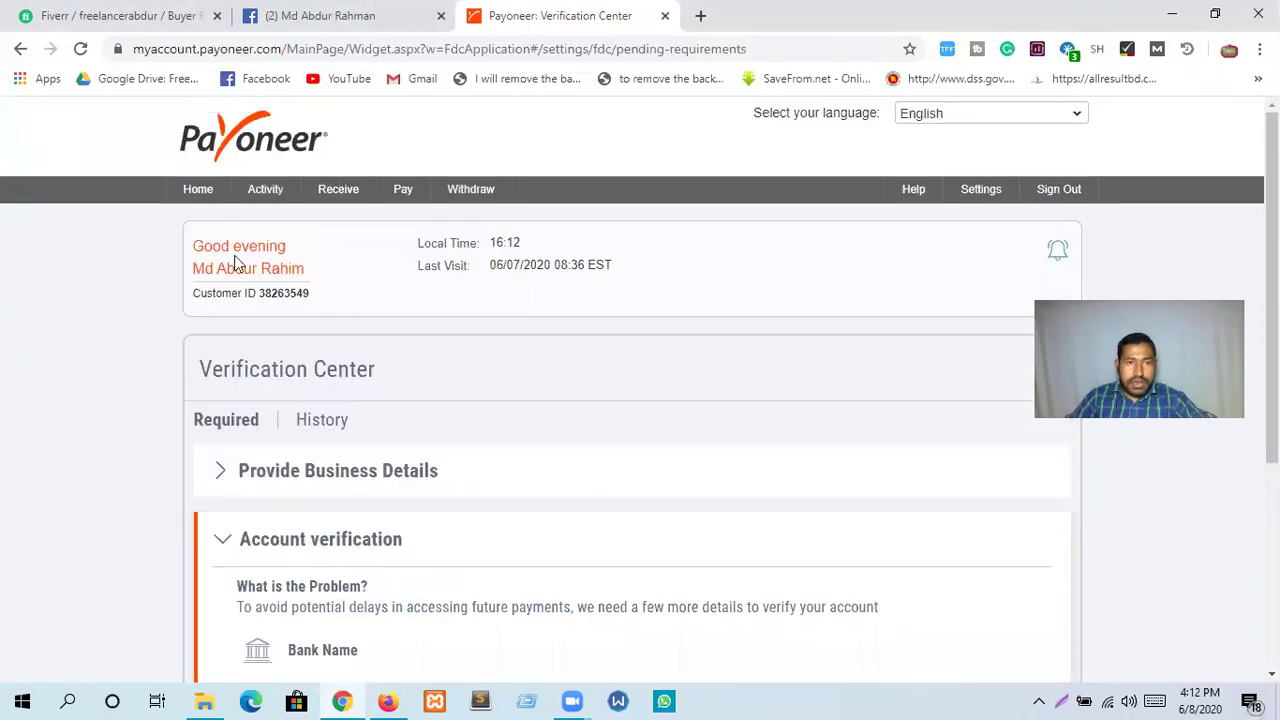
scroll(371, 351, "down", 2)
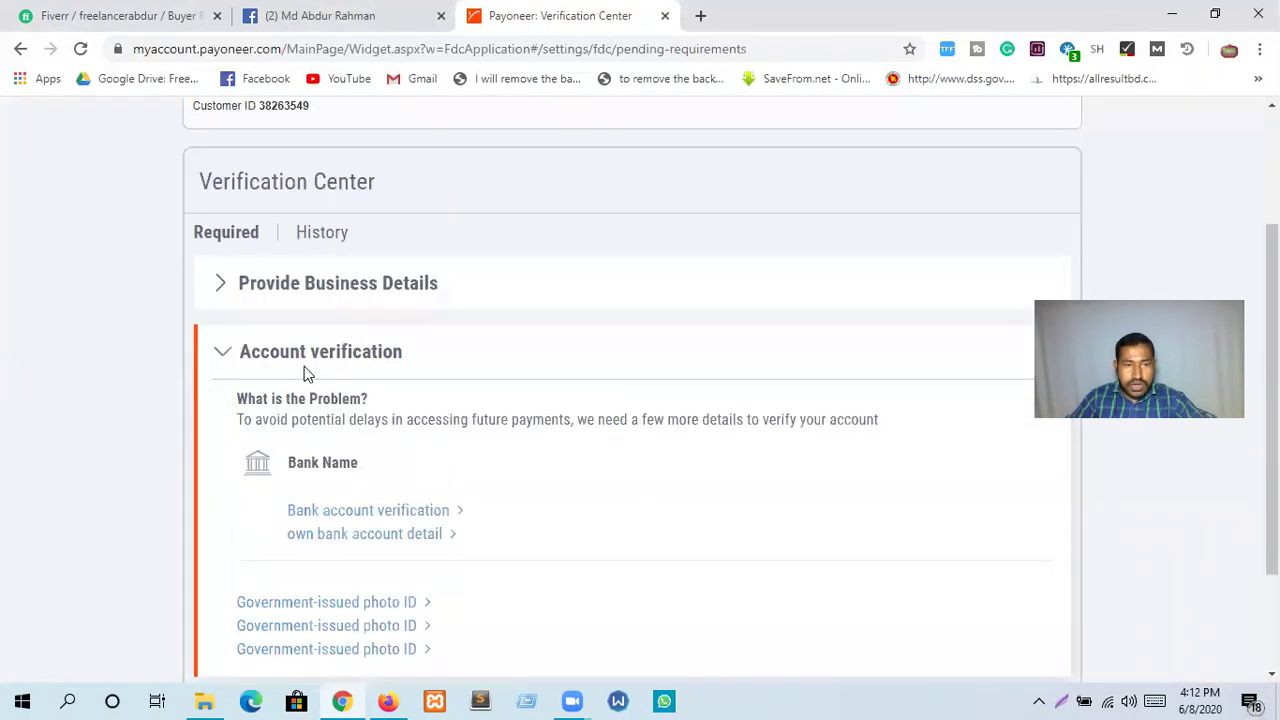
scroll(345, 421, "down", 2)
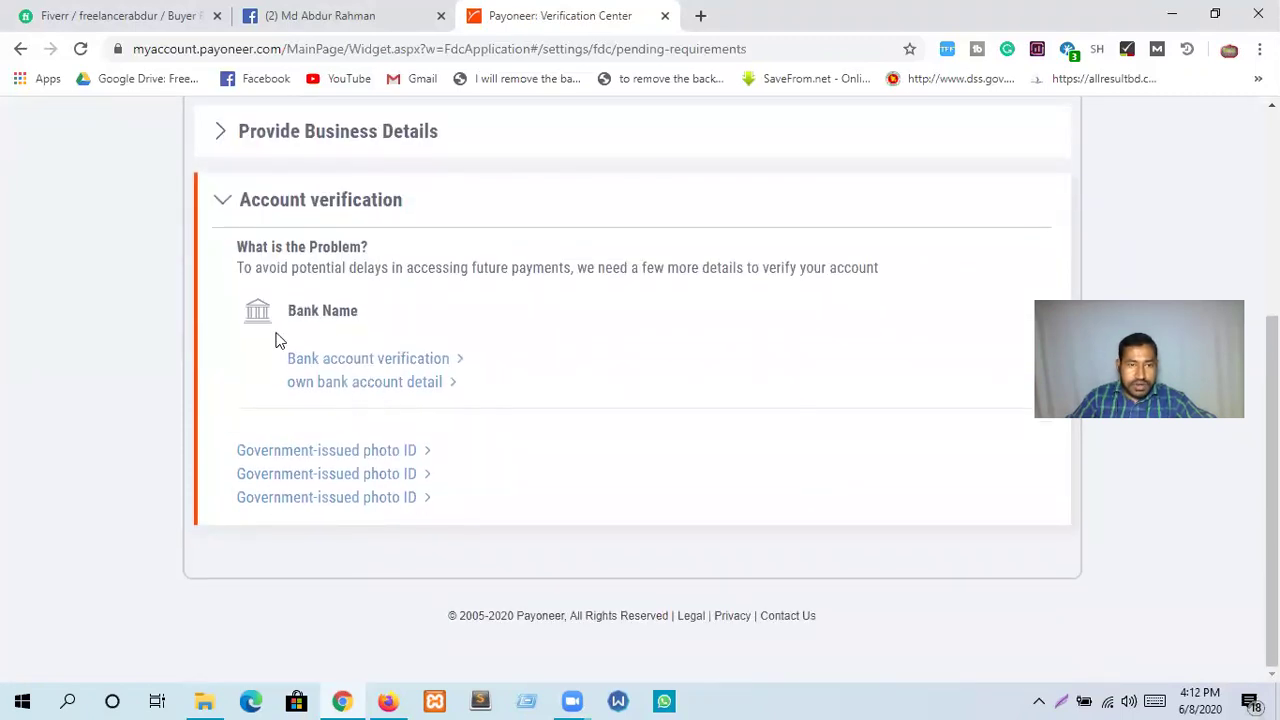
scroll(394, 366, "up", 3)
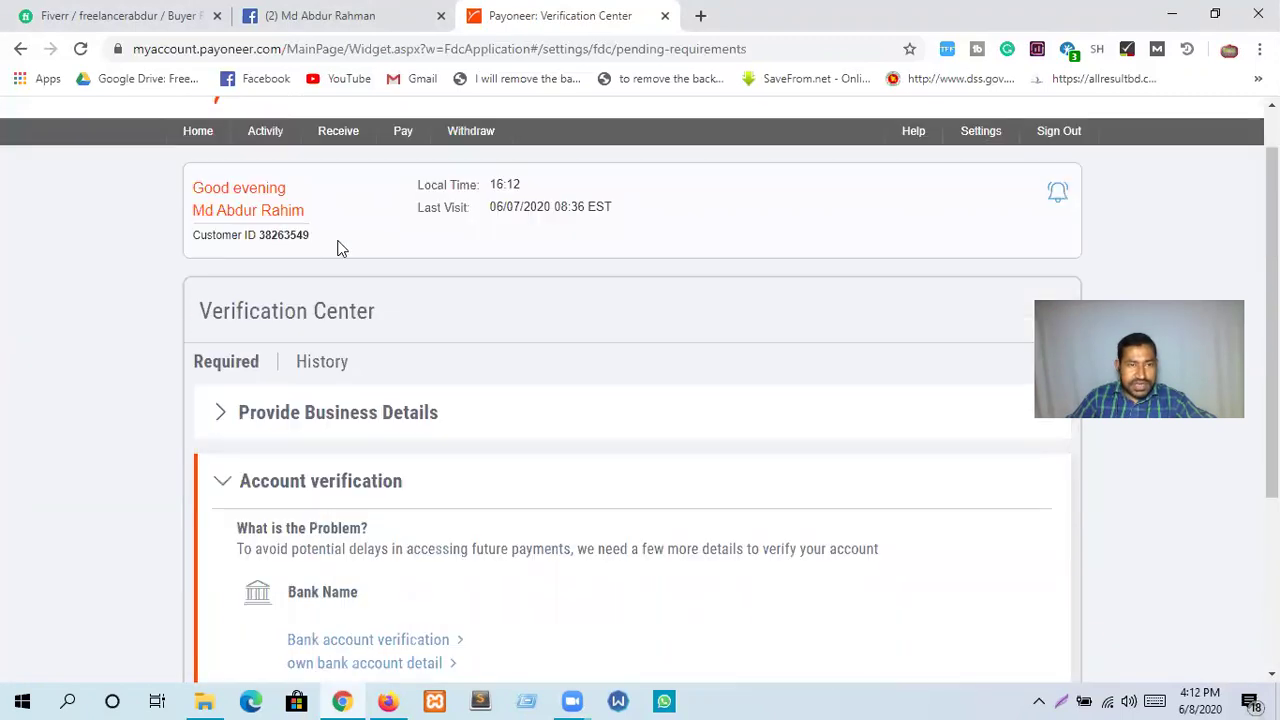
scroll(281, 257, "down", 3)
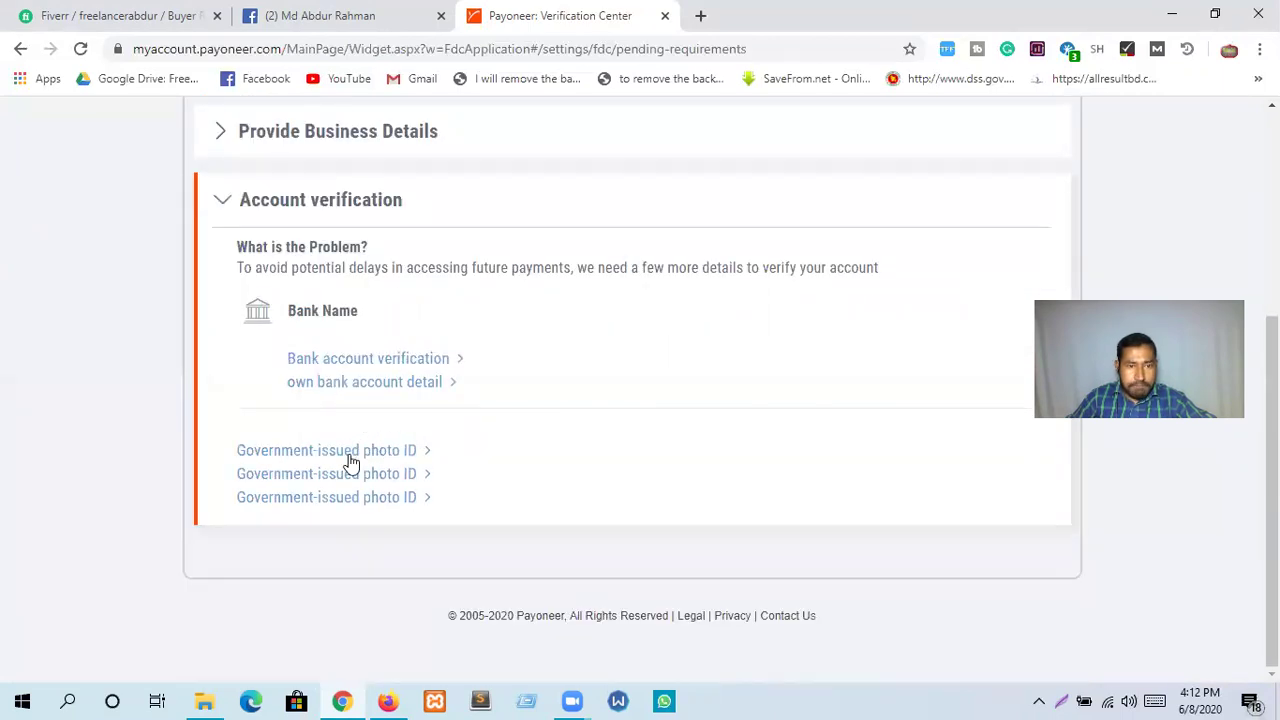
Open the first Government-issued photo ID form and upload 20200607_160641.jpg from Pictures
left_click(349, 454)
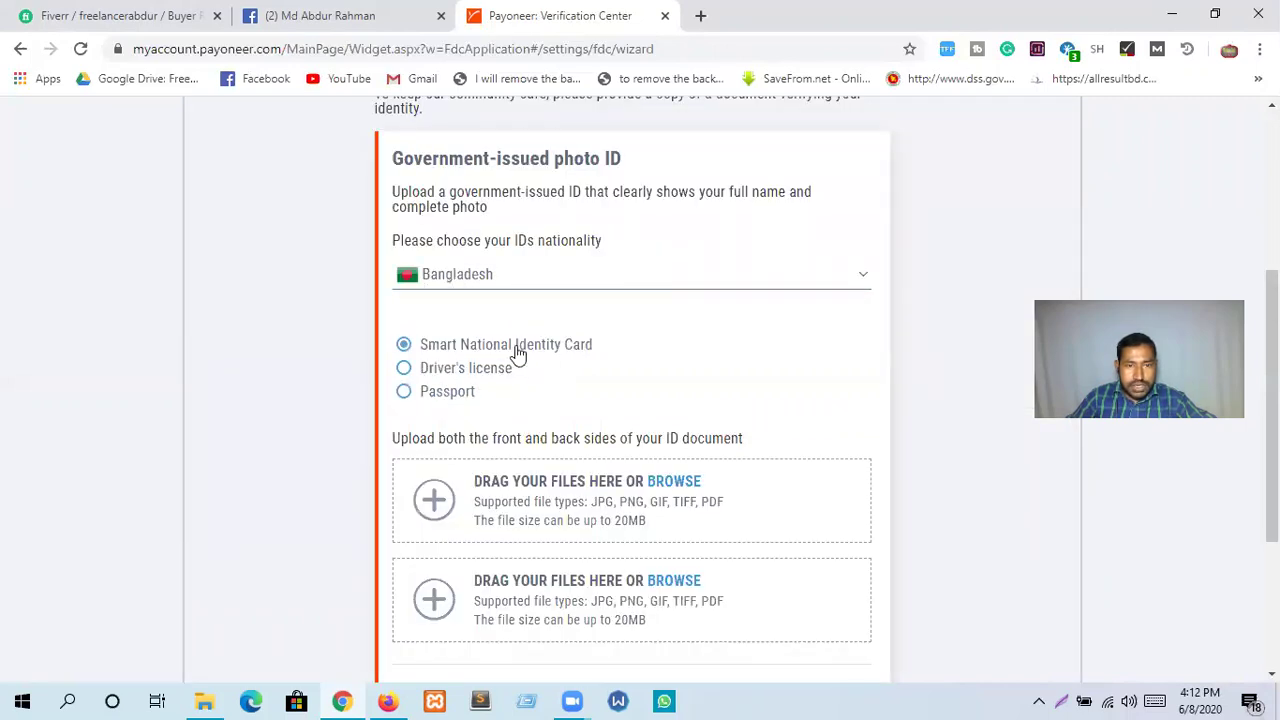
scroll(551, 348, "down", 2)
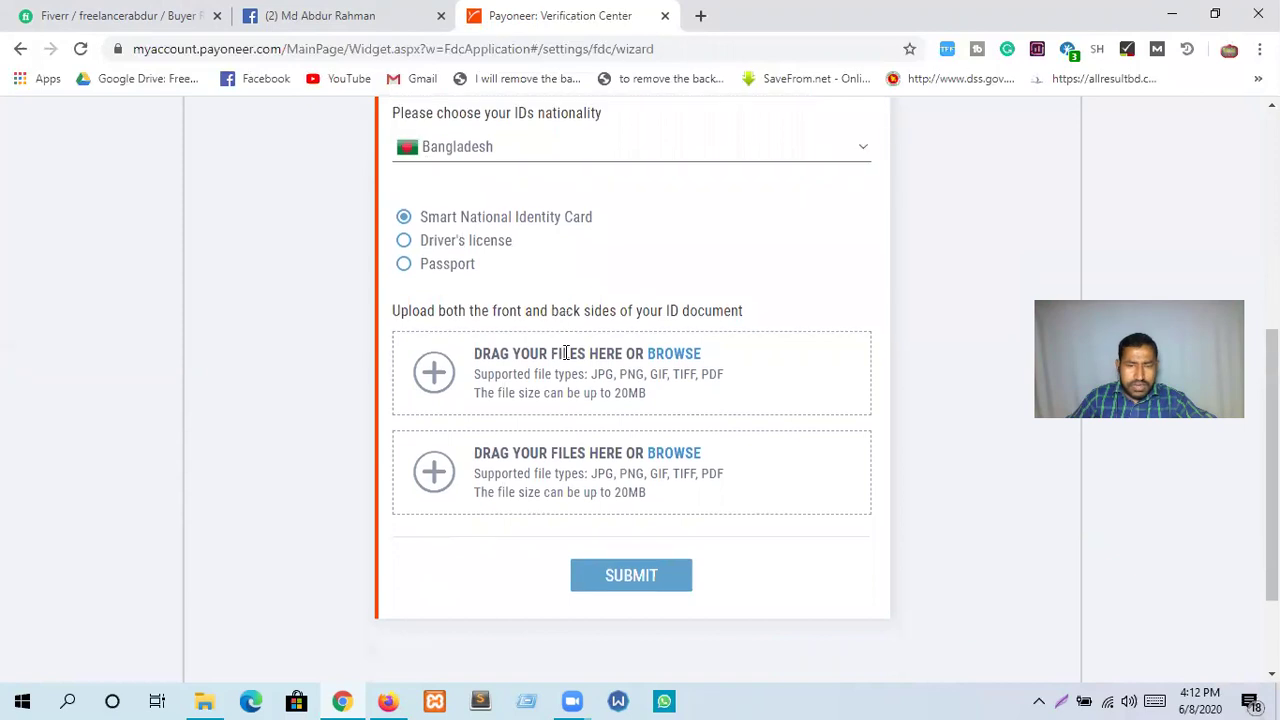
scroll(520, 340, "down", 1)
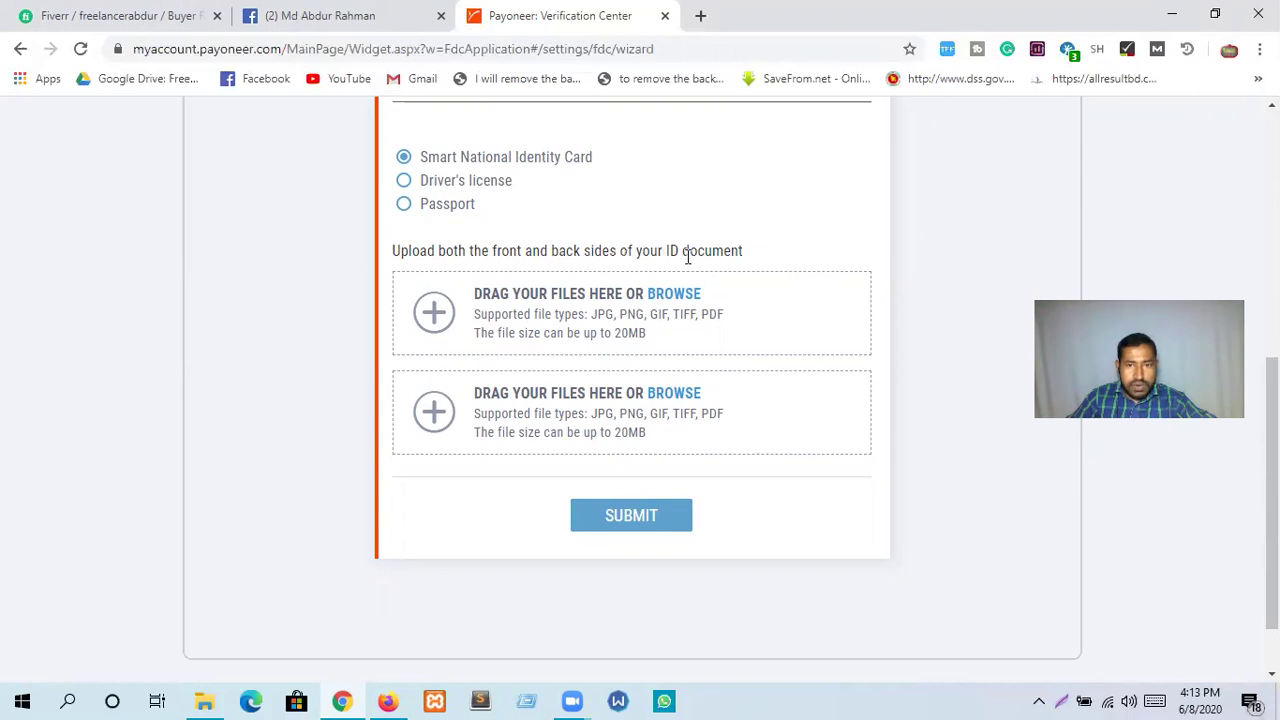
left_click(436, 318)
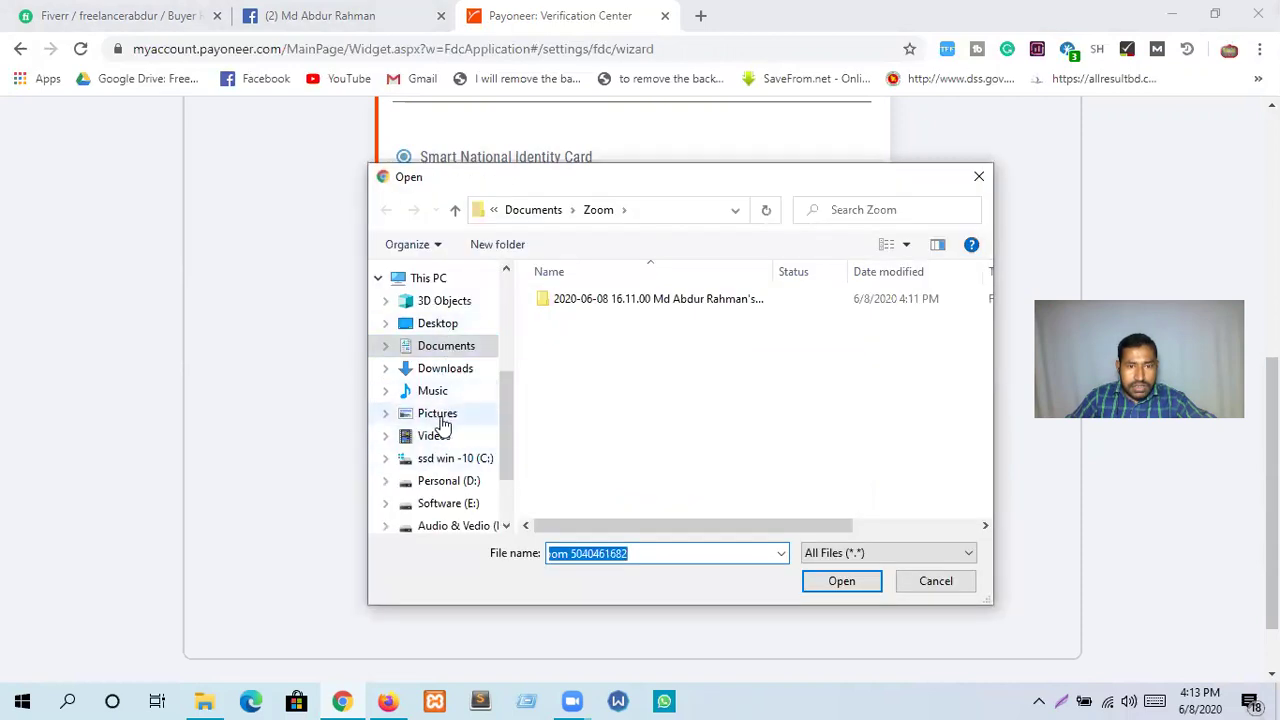
left_click(440, 415)
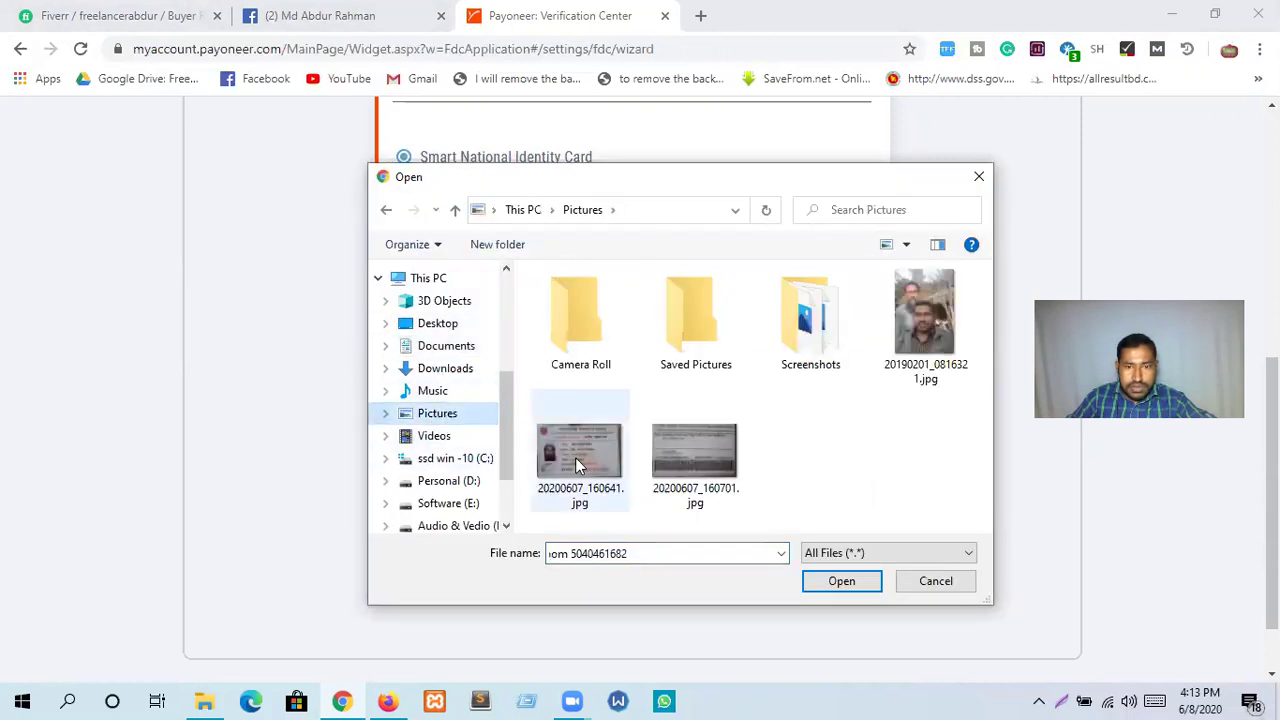
left_click(577, 457)
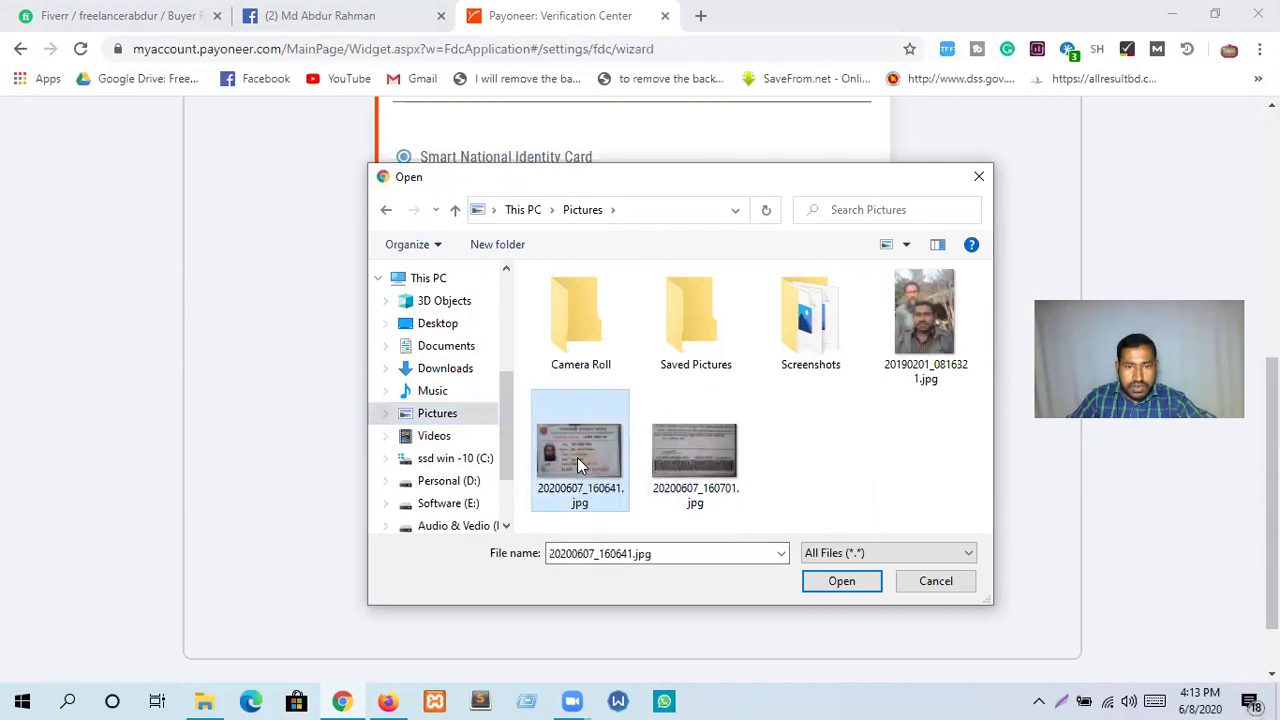
double_click(577, 457)
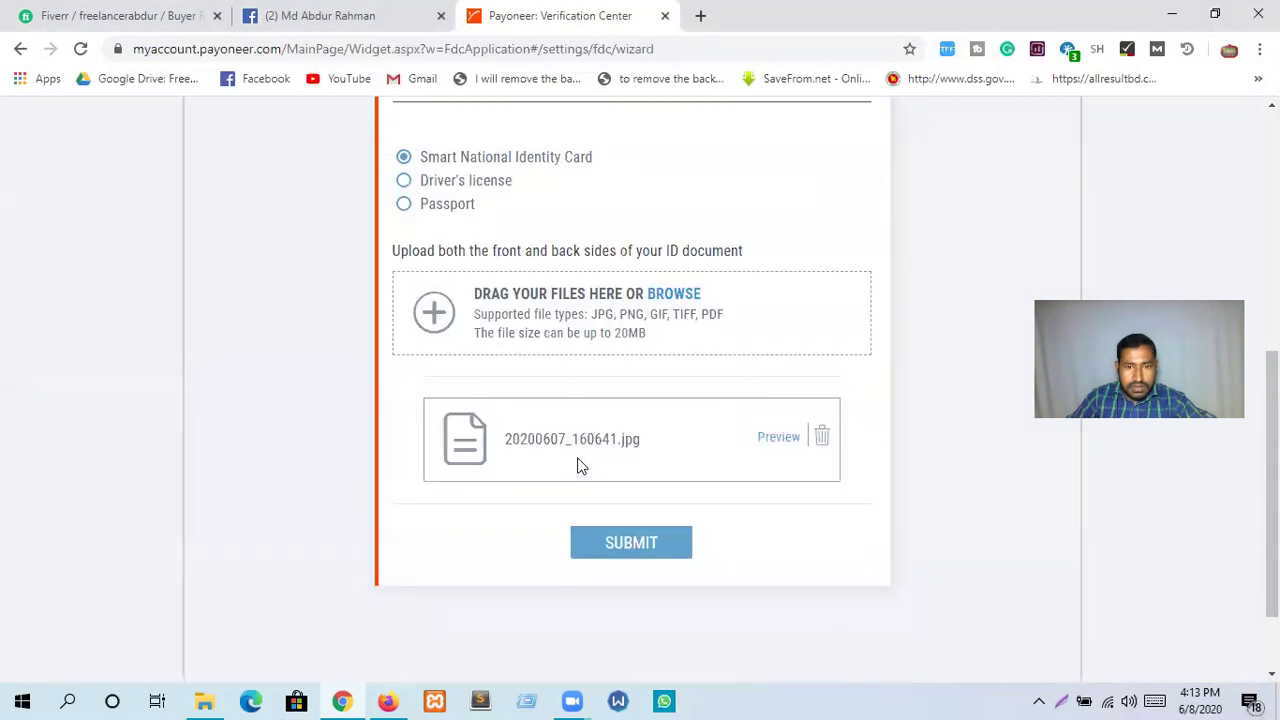
Remove the uploaded 20200607_160641.jpg, leaving both front and back slots empty
scroll(610, 428, "down", 2)
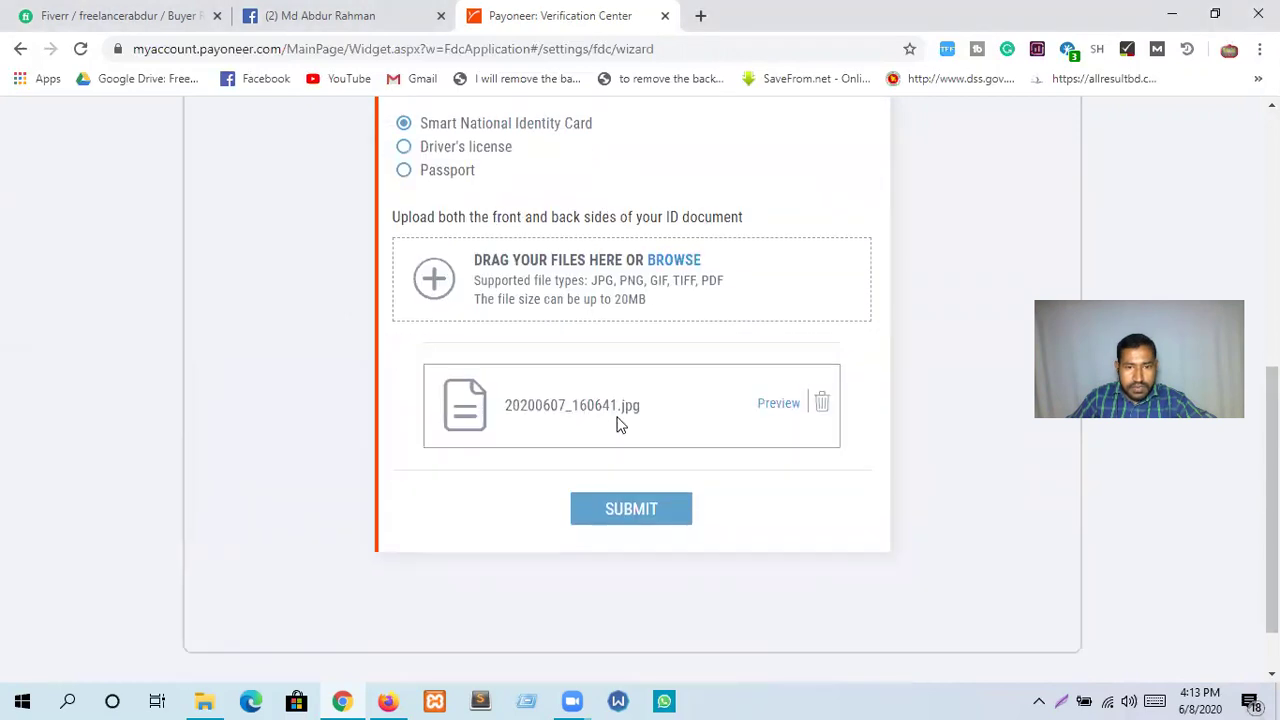
scroll(618, 424, "down", 1)
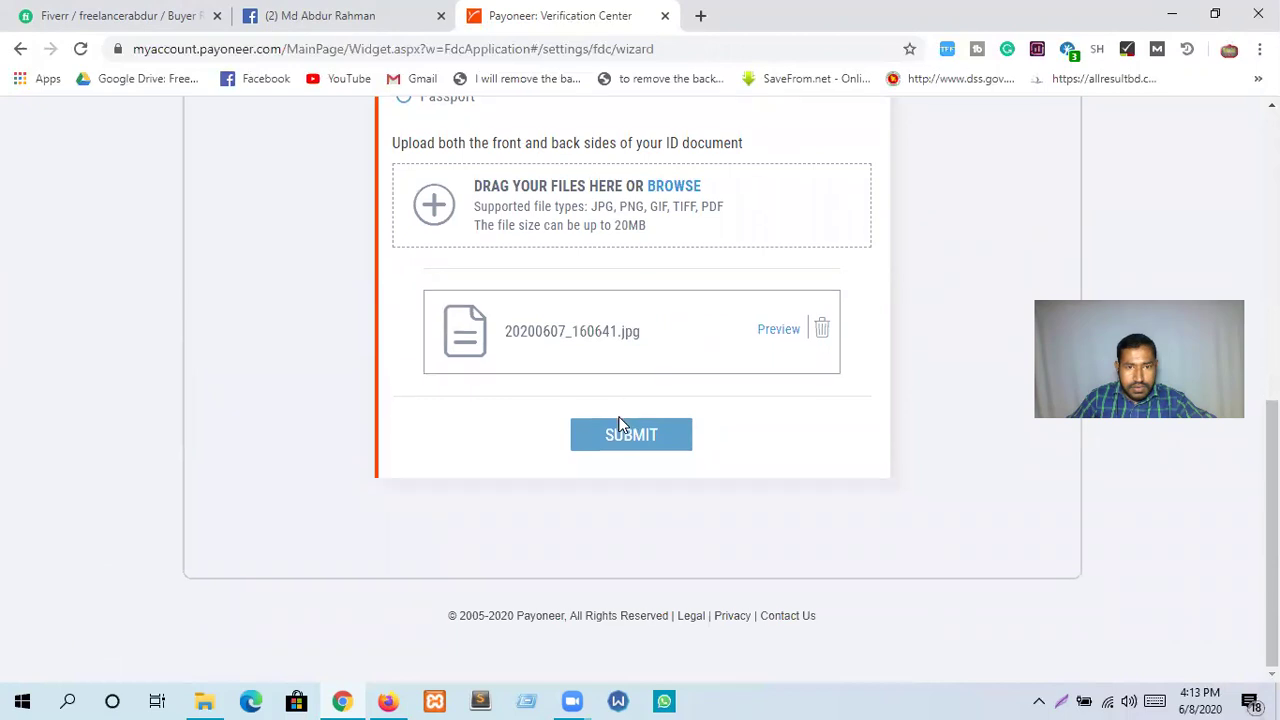
left_click(821, 330)
left_click(586, 470)
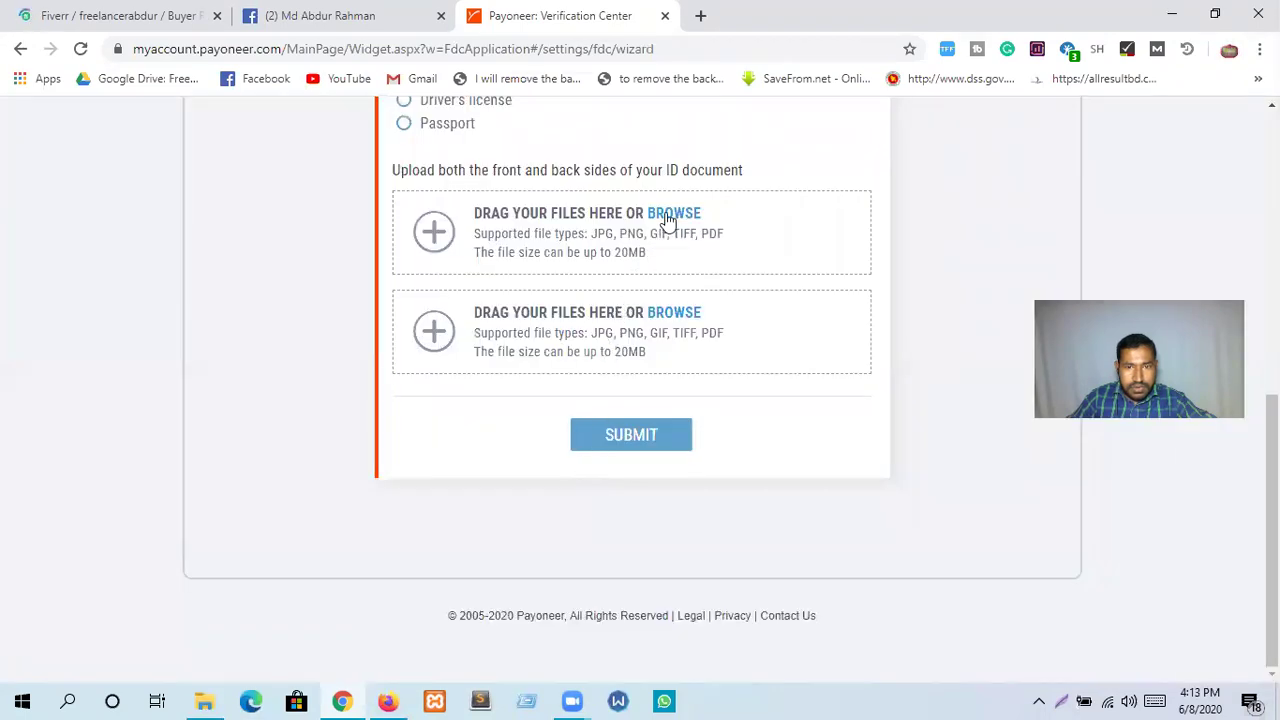
Attach 20200607_160641.jpg as the ID front and submit, getting a 'Please add missing files' error
left_click(668, 218)
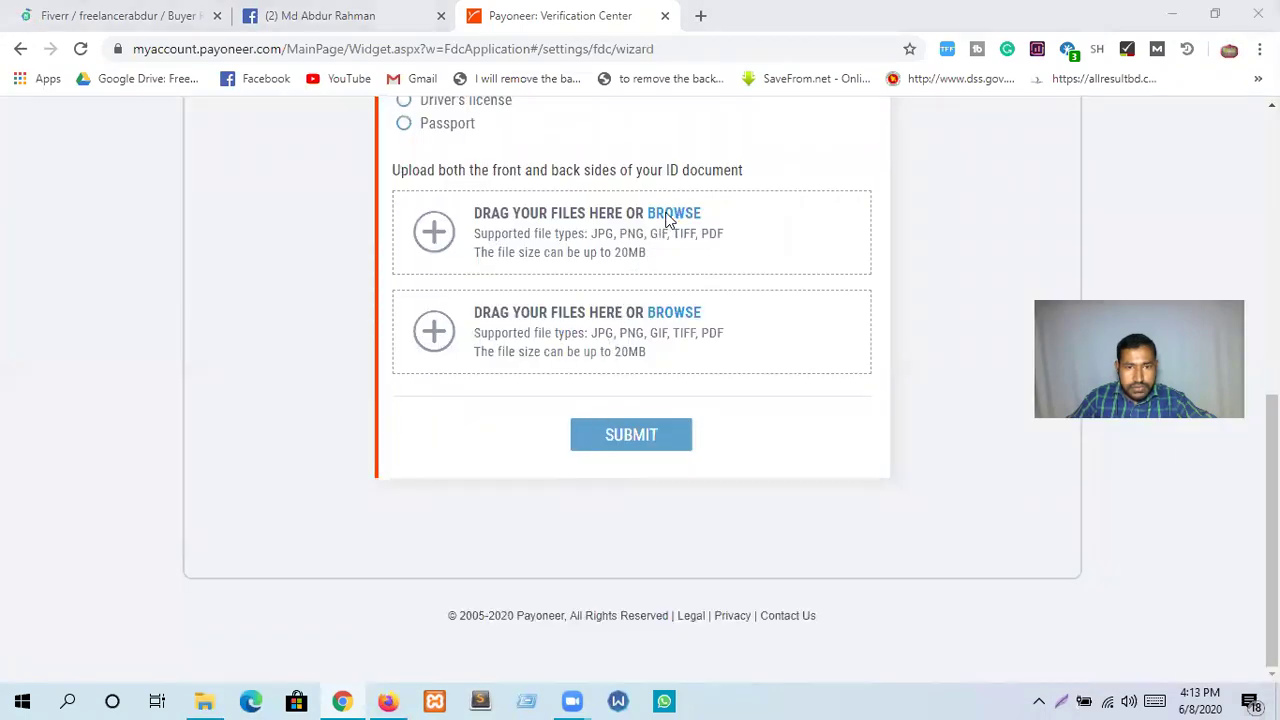
left_click(567, 456)
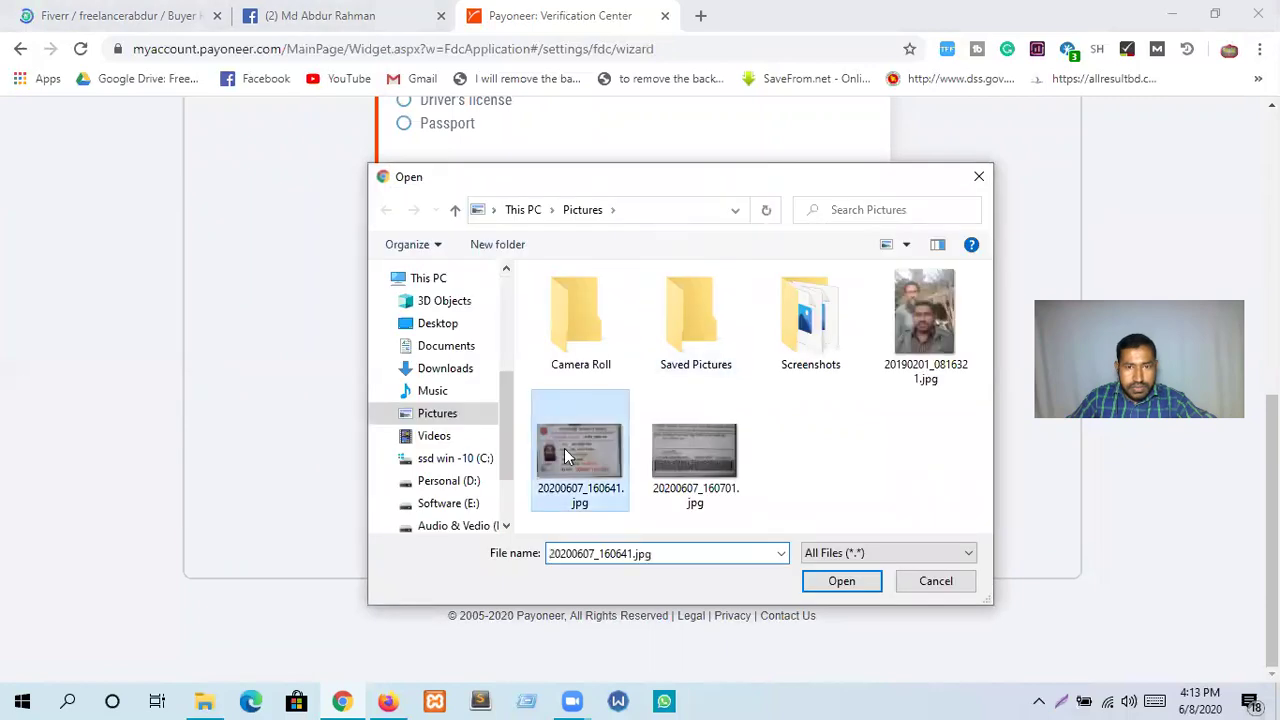
double_click(565, 455)
scroll(538, 411, "up", 1)
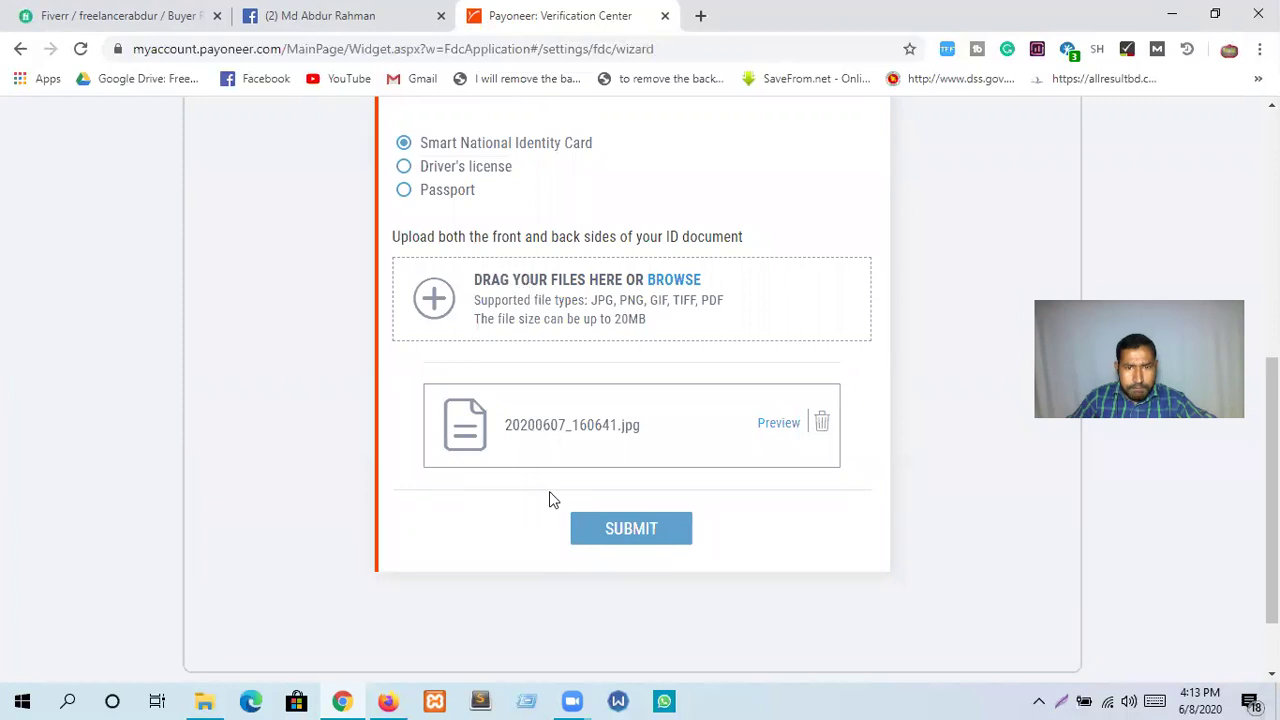
scroll(590, 512, "down", 1)
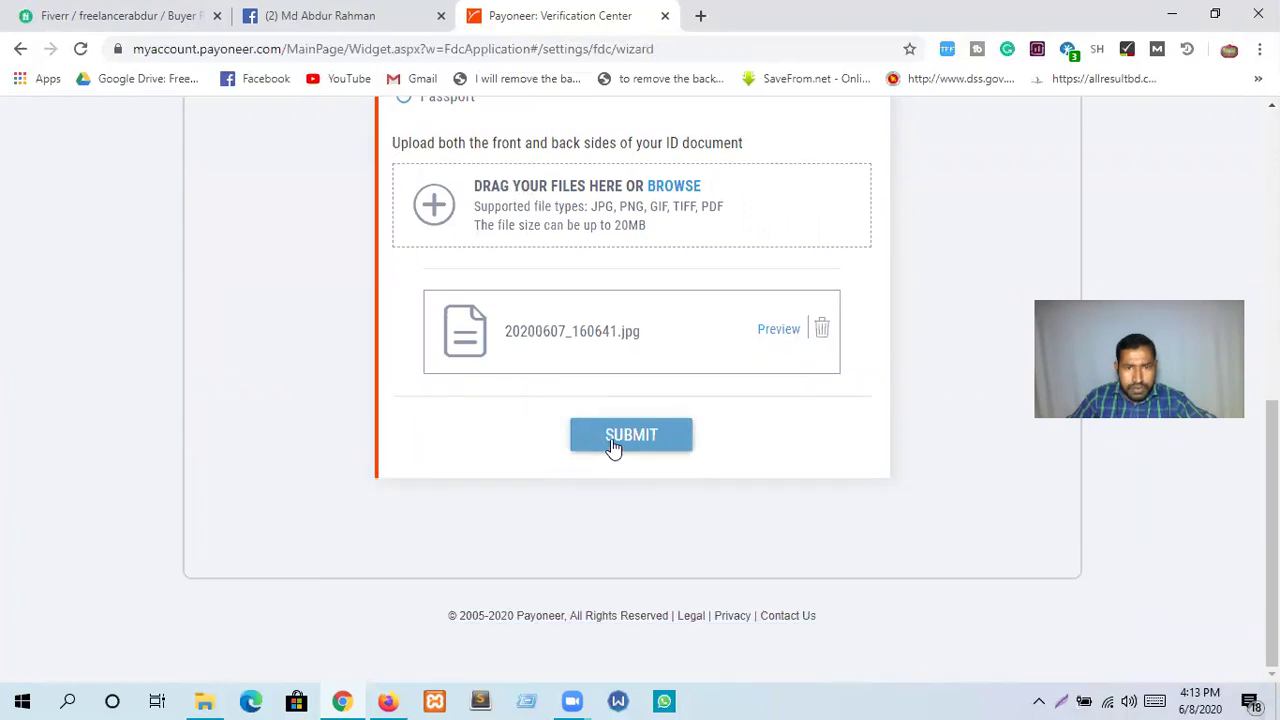
left_click(617, 440)
scroll(614, 437, "up", 2)
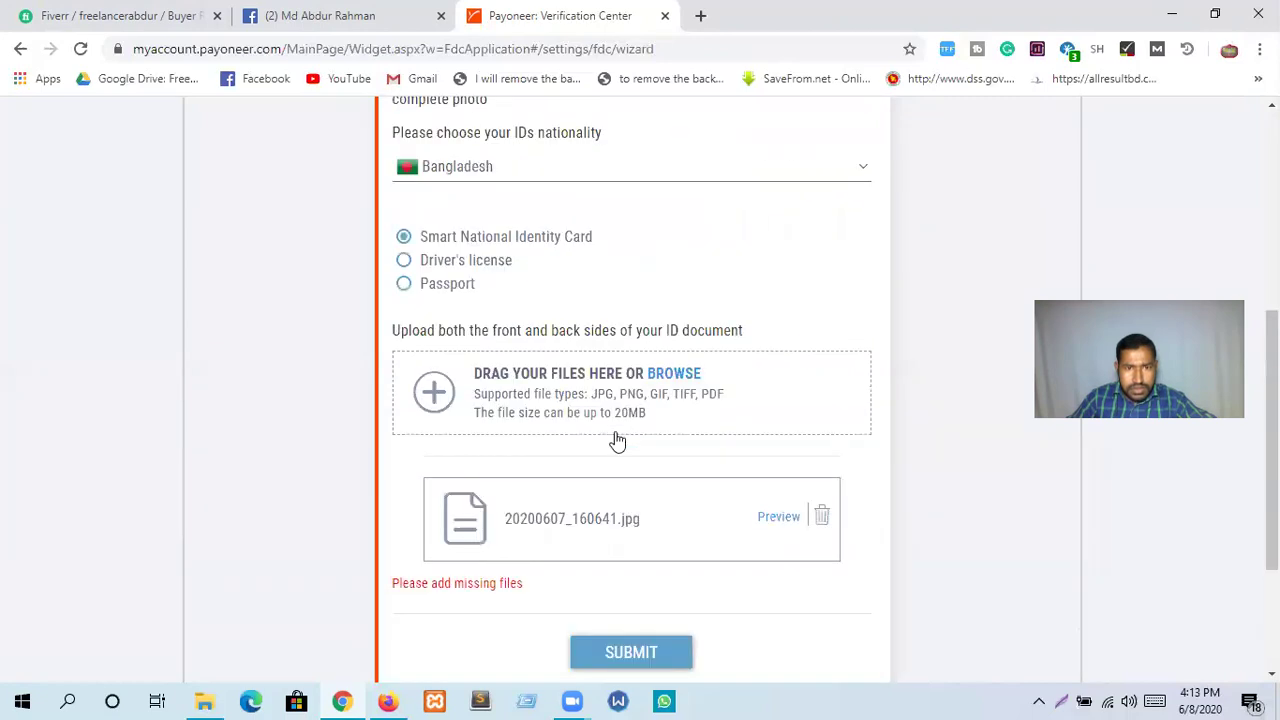
scroll(600, 438, "down", 2)
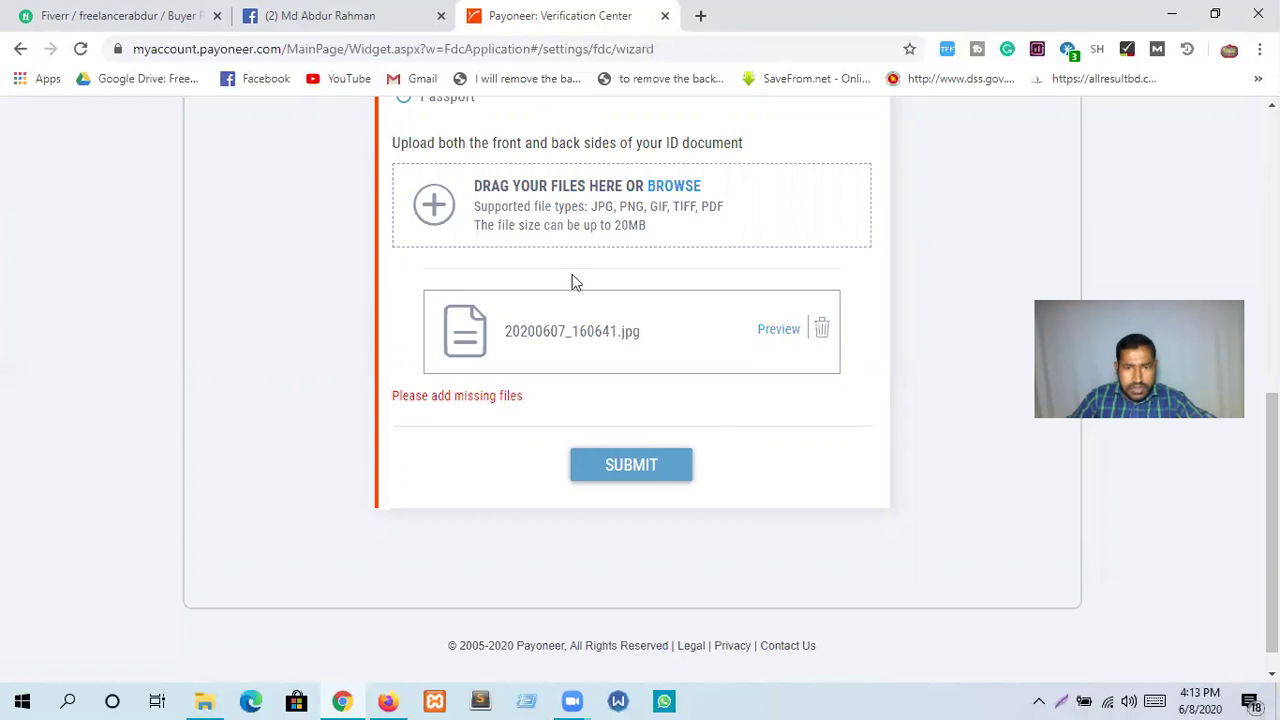
left_click(673, 188)
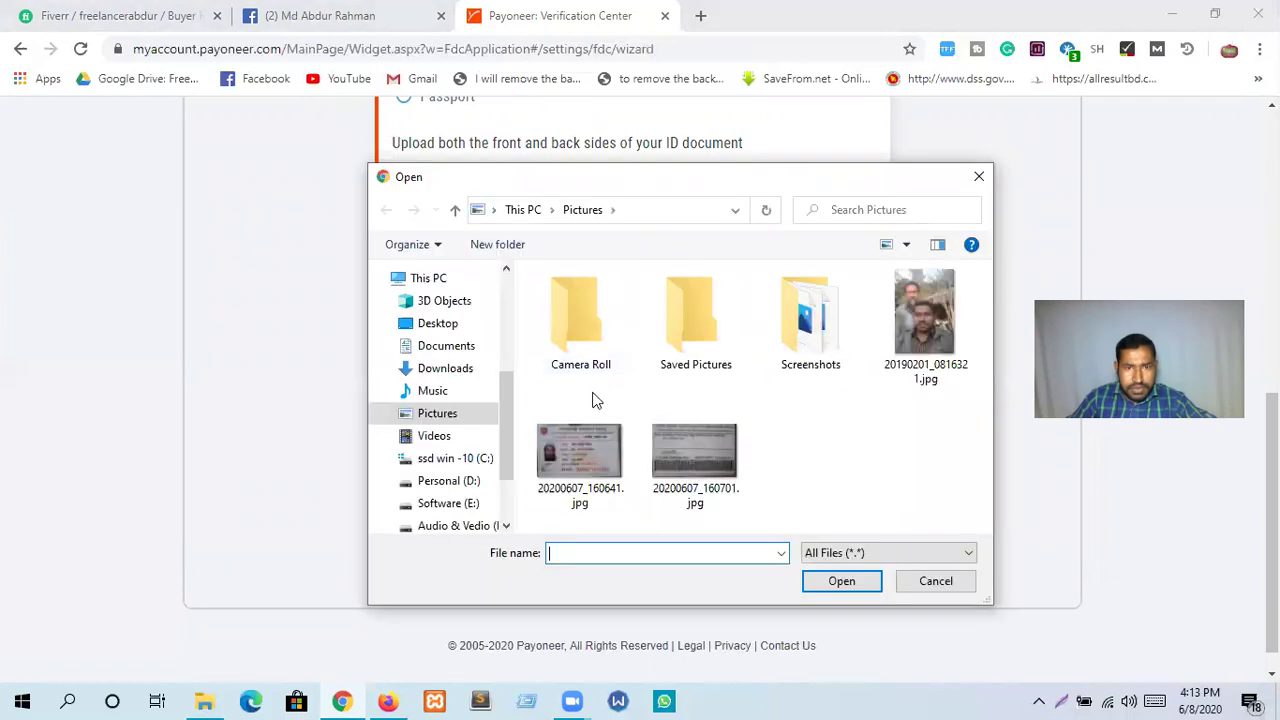
double_click(686, 452)
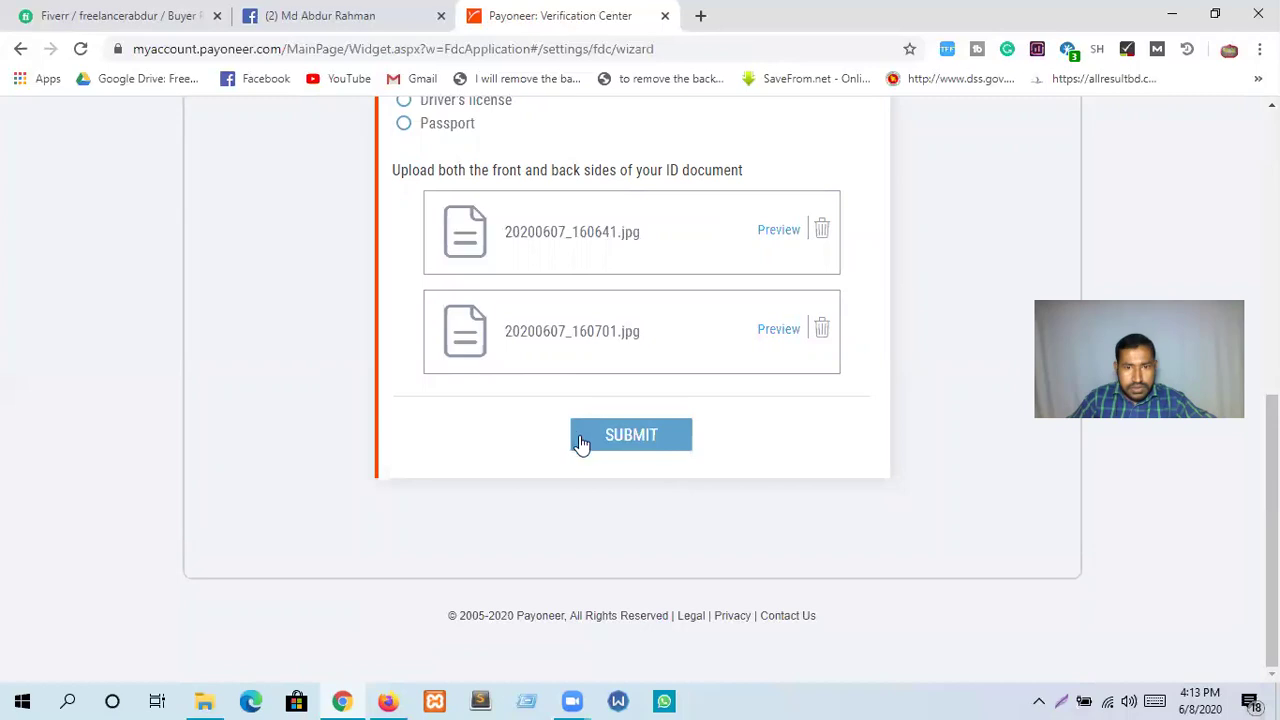
scroll(603, 430, "up", 5)
scroll(602, 425, "down", 5)
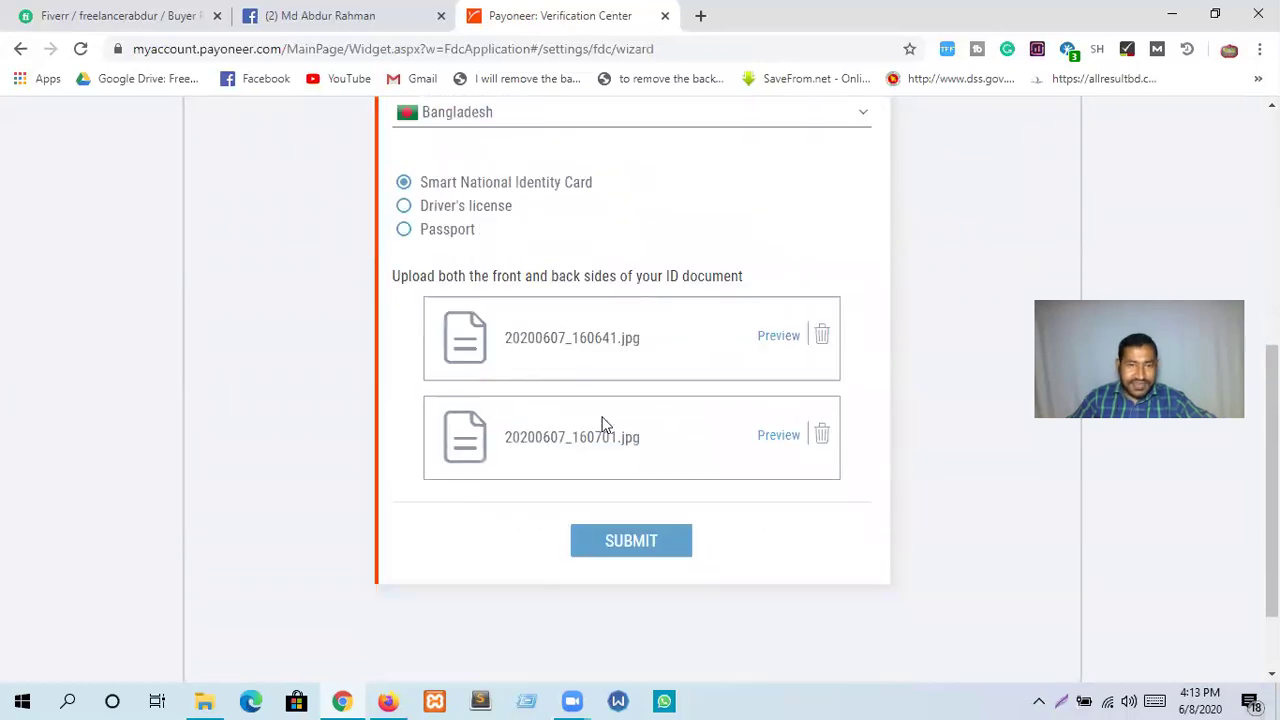
scroll(605, 422, "up", 5)
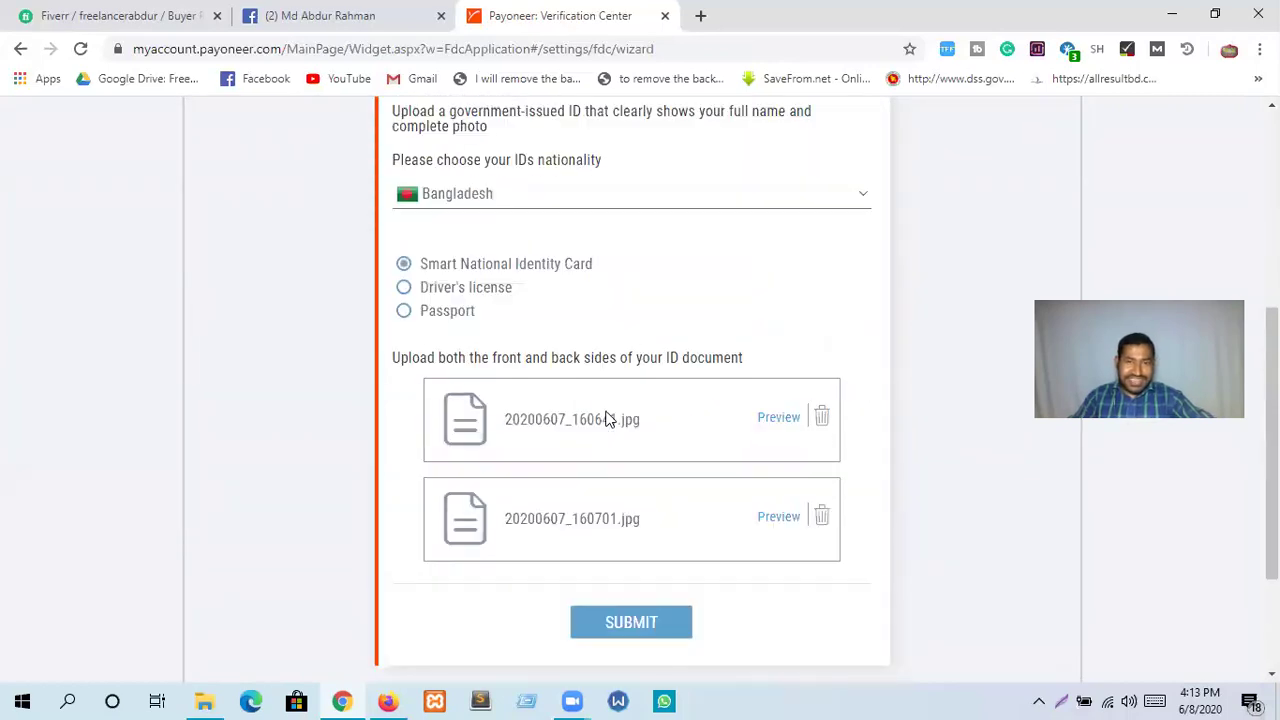
scroll(605, 418, "down", 5)
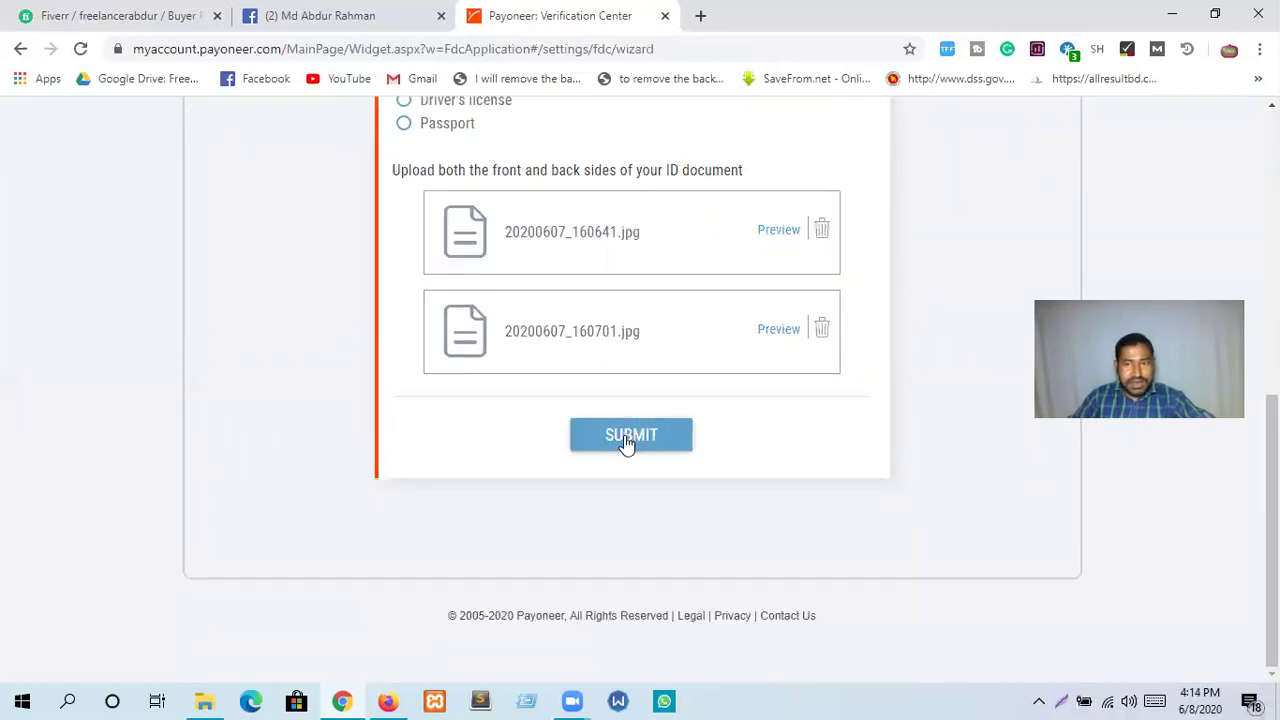
scroll(624, 440, "up", 5)
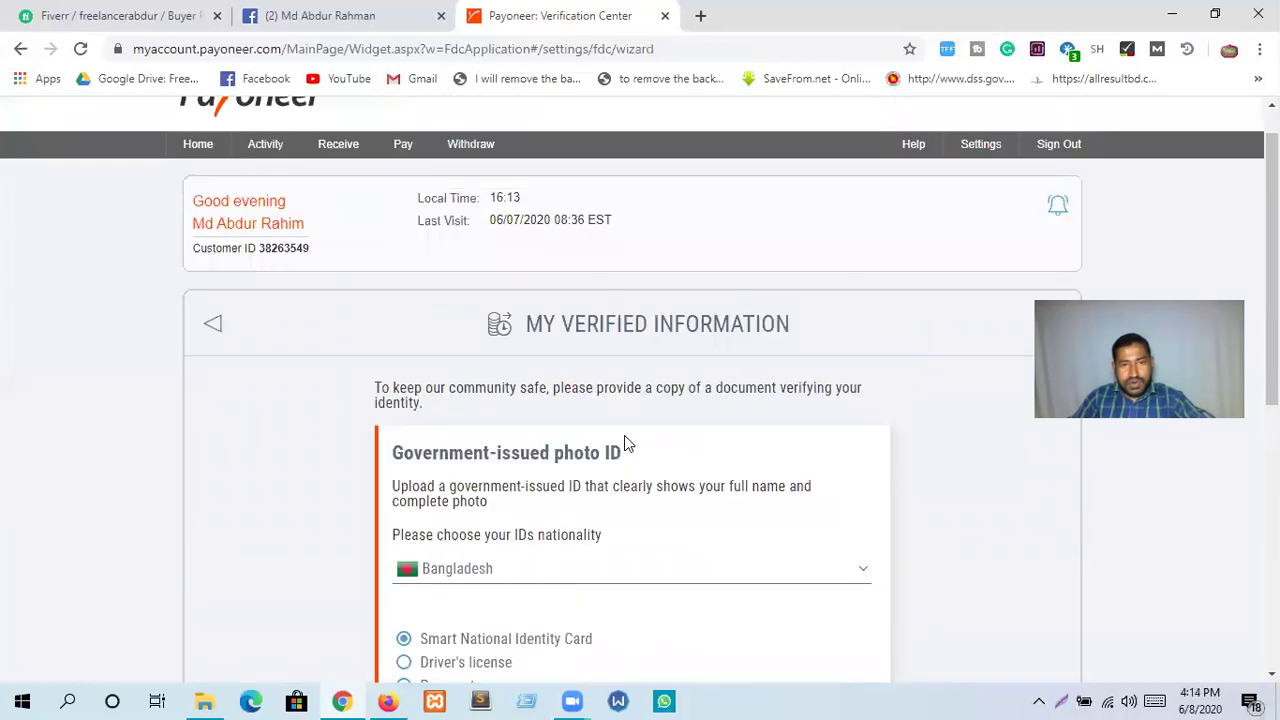
scroll(624, 440, "down", 4)
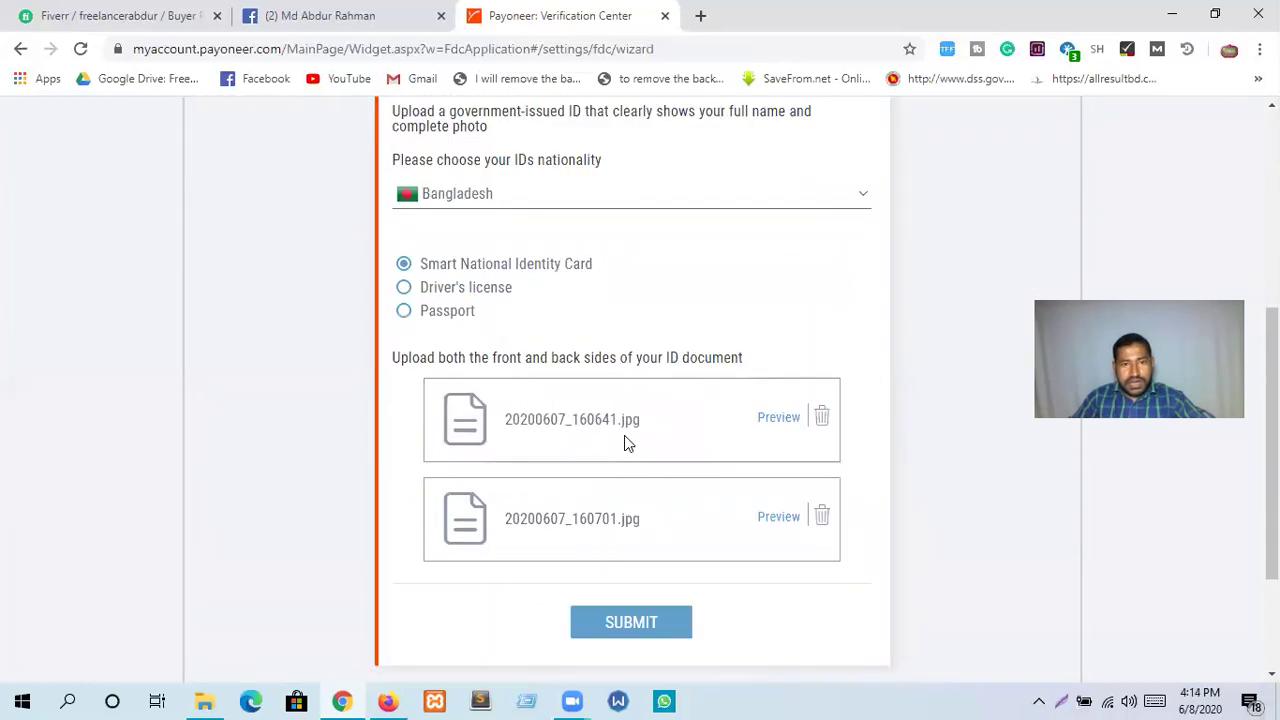
scroll(624, 442, "down", 2)
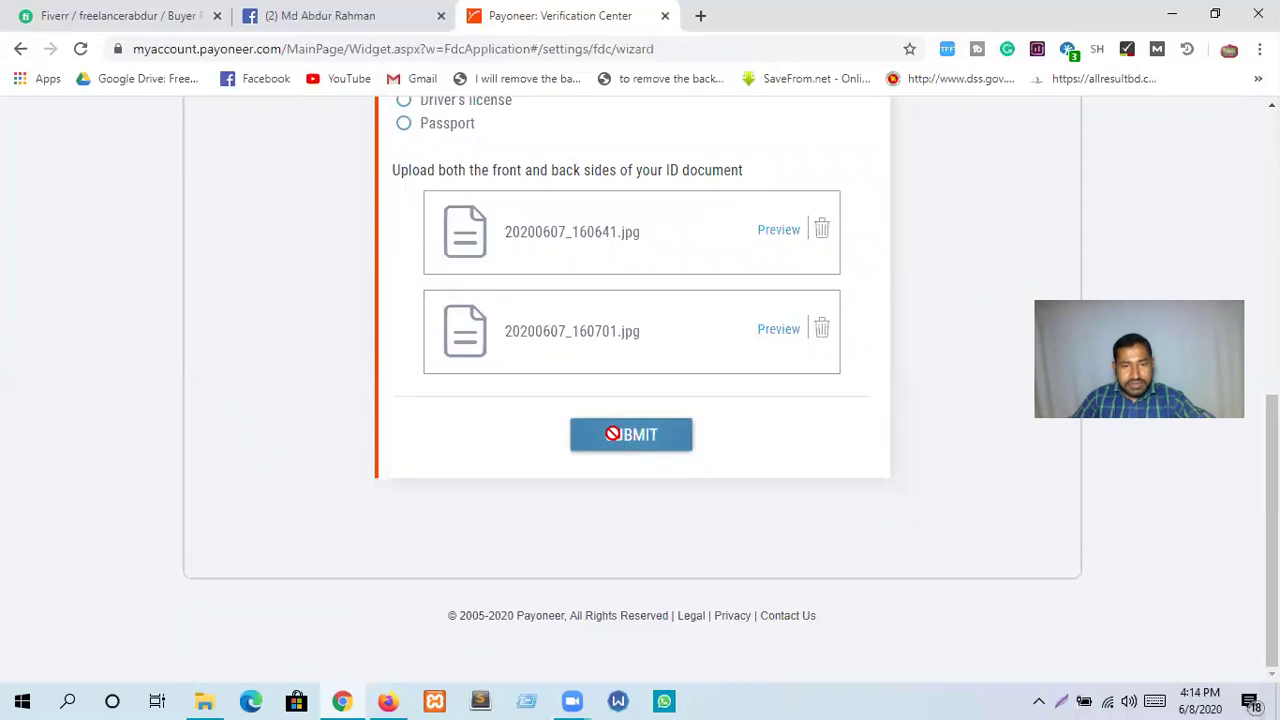
Submit the front and back ID images and get the 'We've received your document' confirmation
left_click(612, 433)
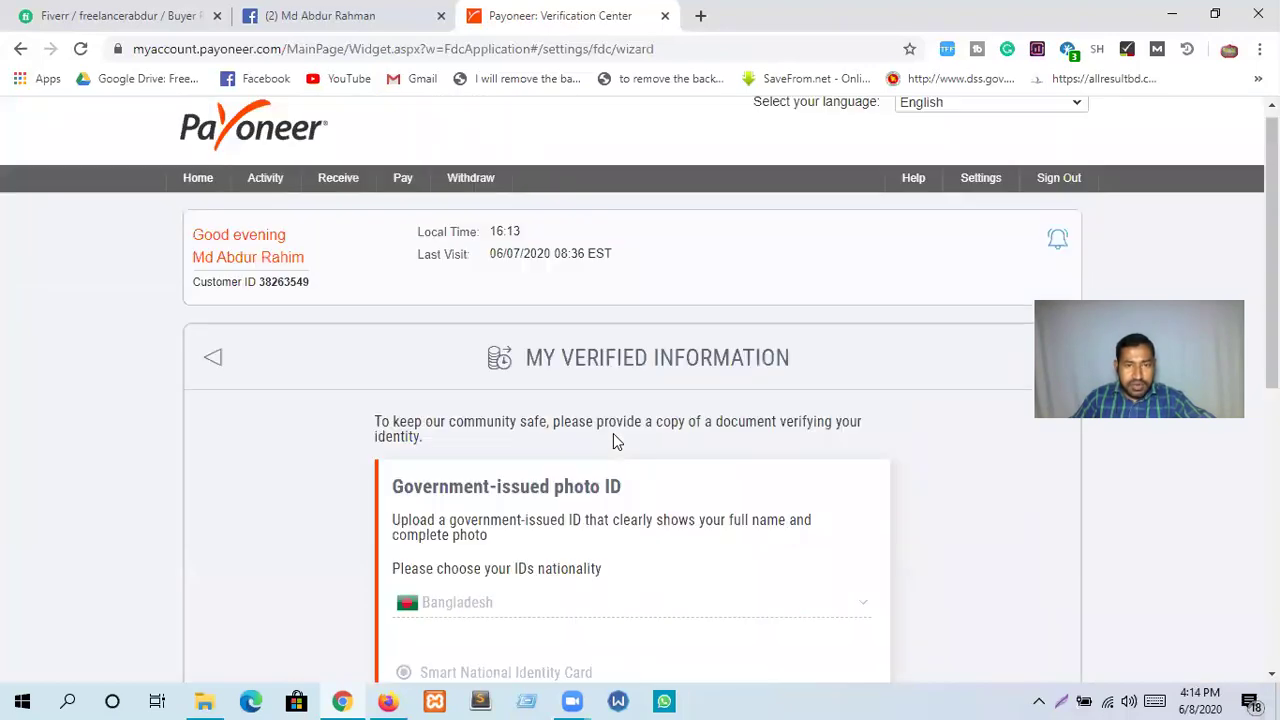
scroll(613, 433, "down", 2)
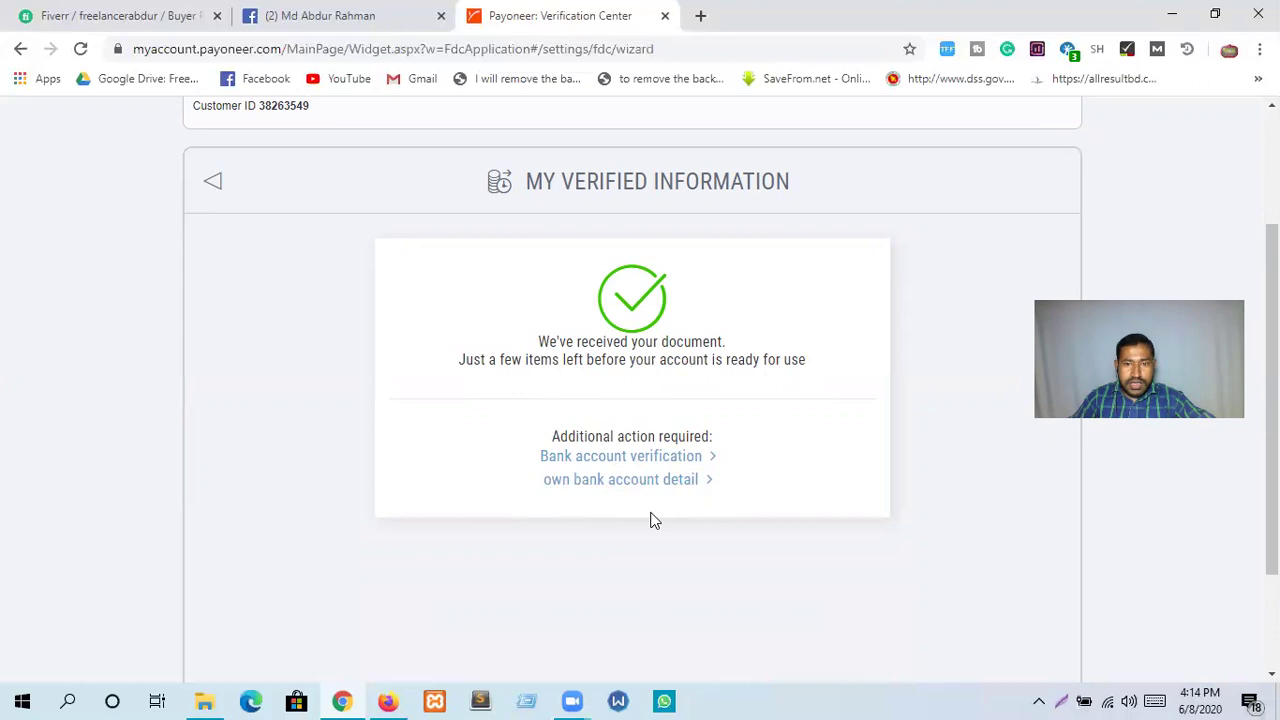
scroll(624, 490, "down", 1)
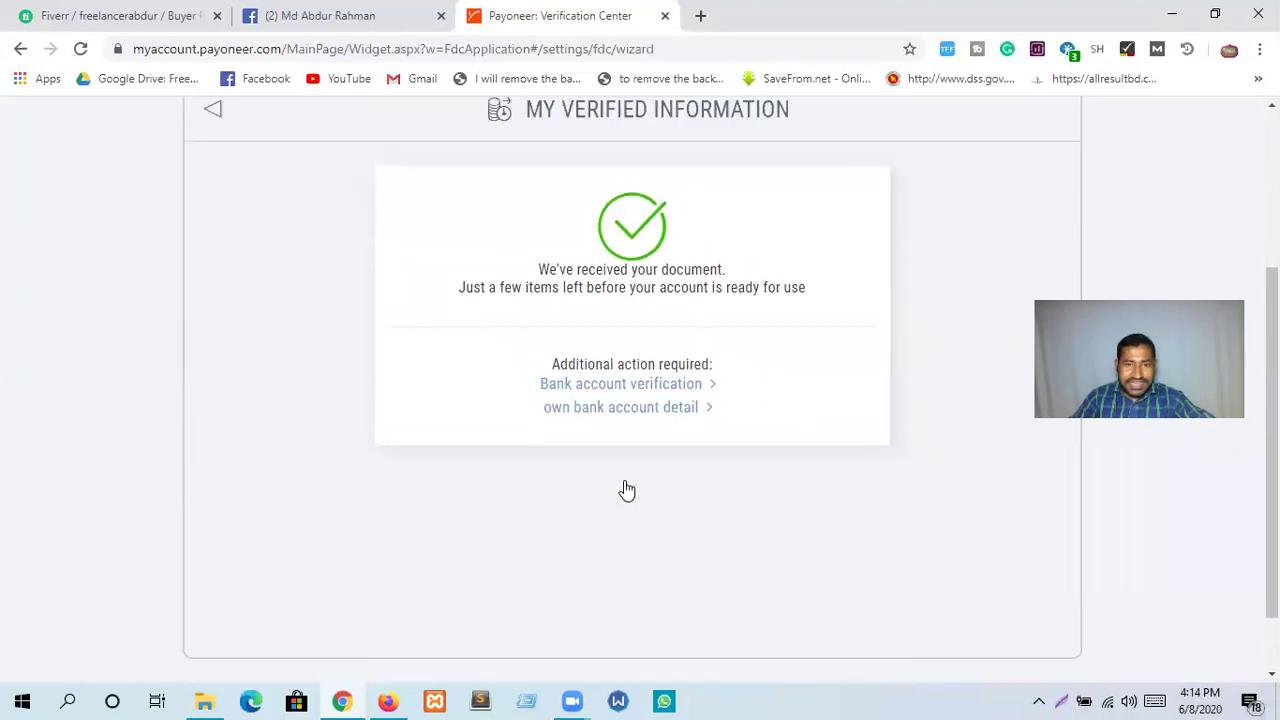
scroll(626, 490, "up", 3)
Go to the Home dashboard showing 0.00 USD, 0.00 EUR and 0.00 GBP balances
left_click(196, 195)
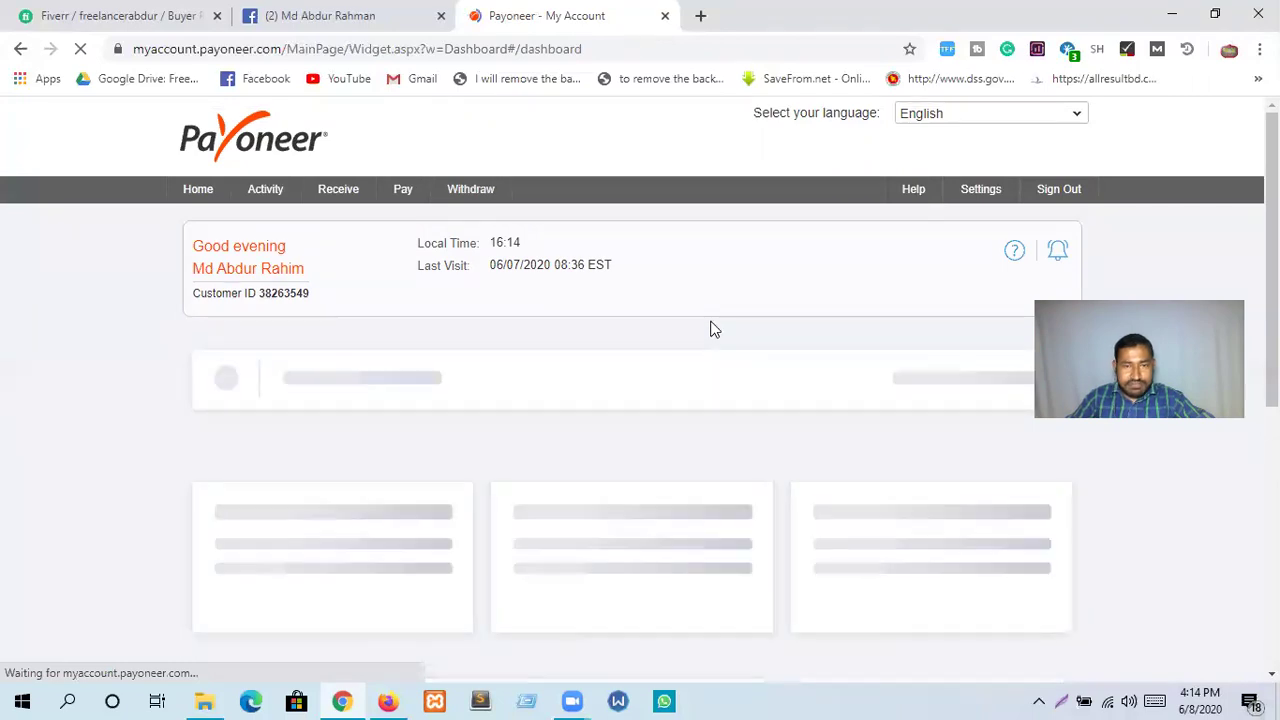
scroll(714, 330, "down", 3)
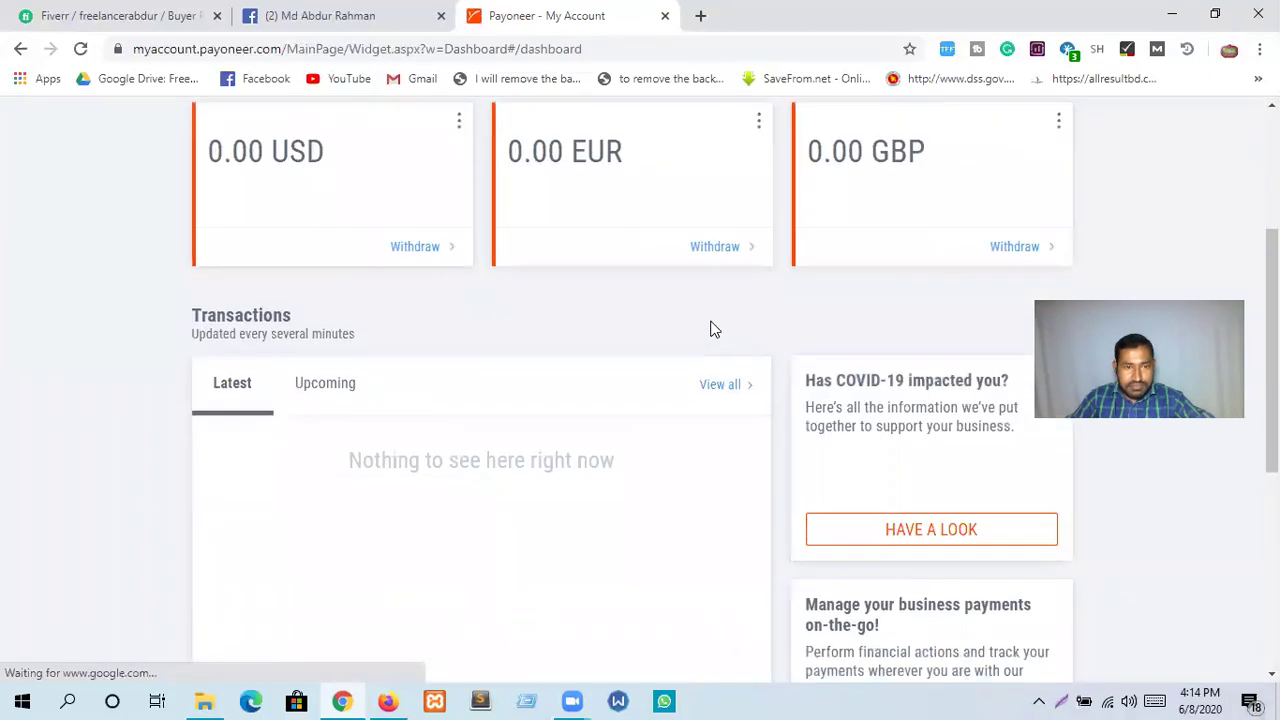
scroll(748, 294, "up", 3)
Open the Verification Center from the Settings menu
mouse_move(983, 188)
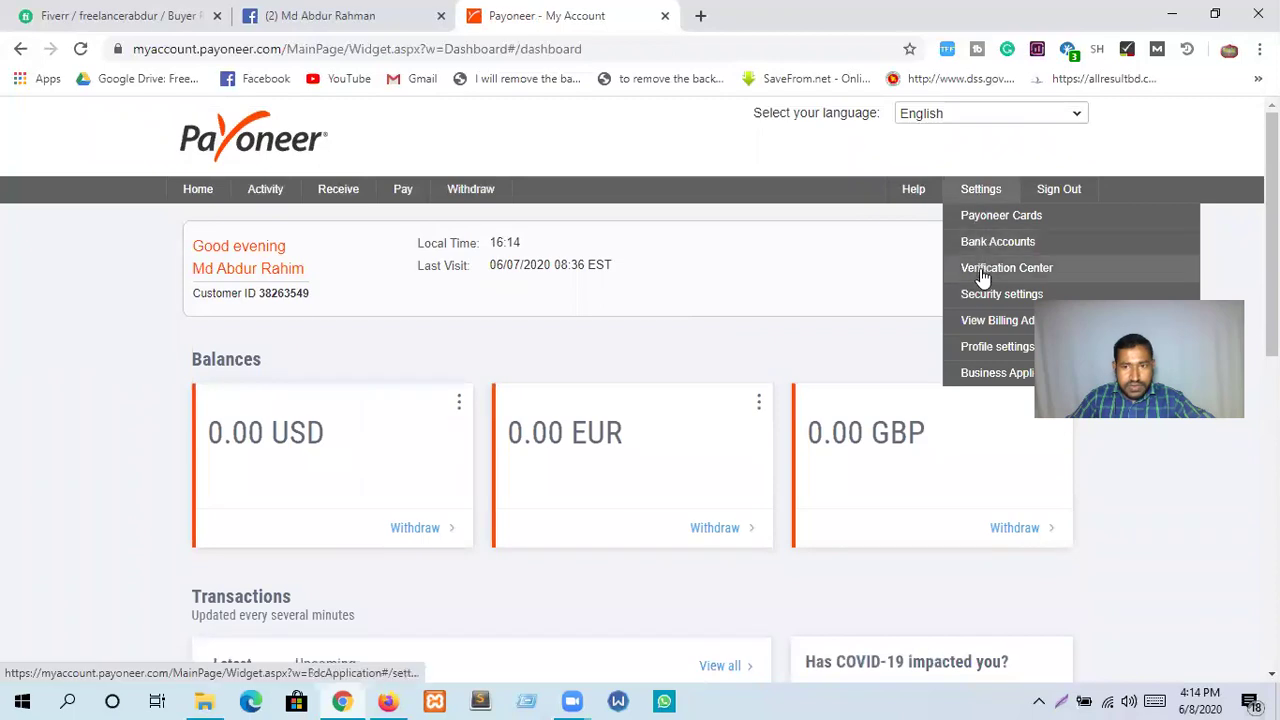
left_click(980, 268)
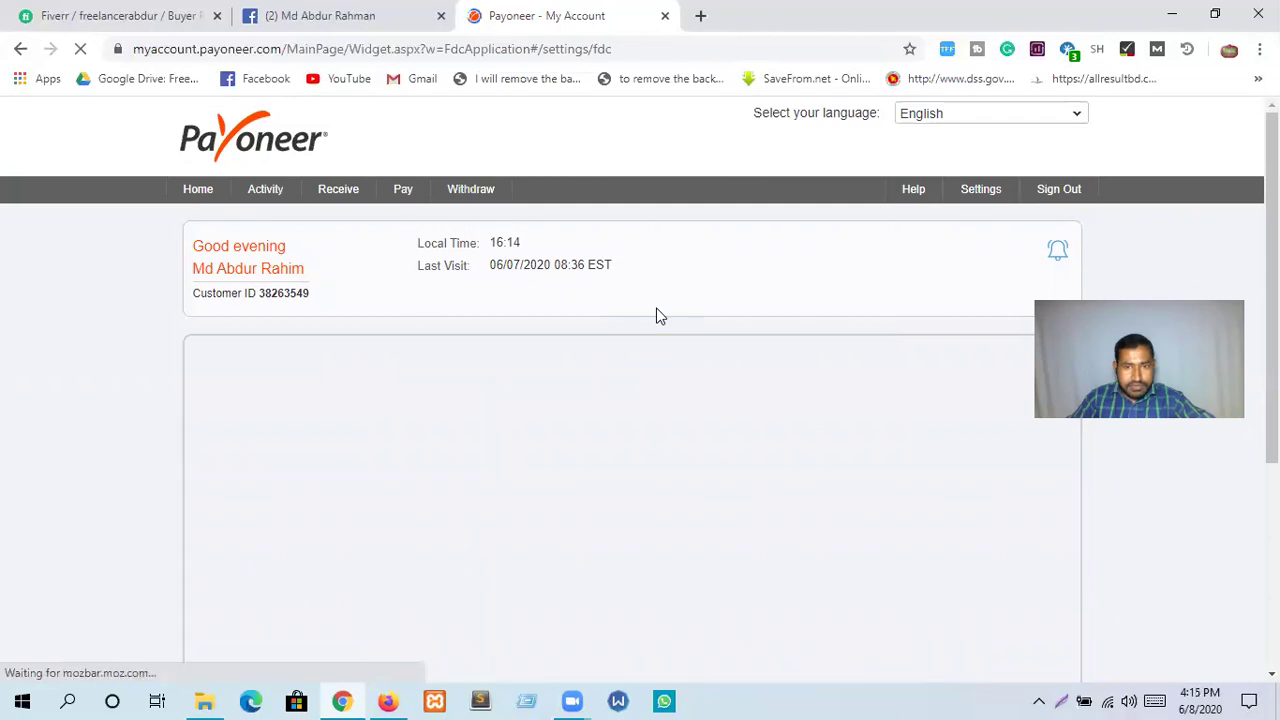
scroll(659, 316, "down", 2)
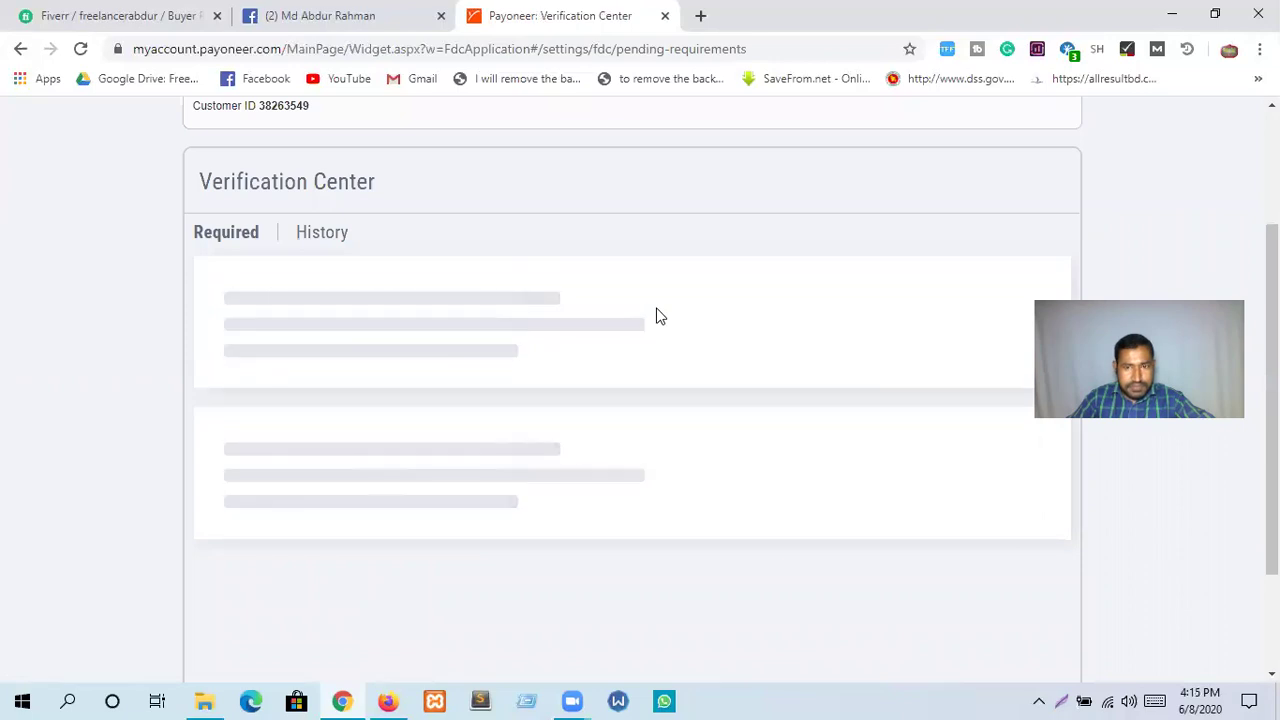
scroll(659, 316, "up", 2)
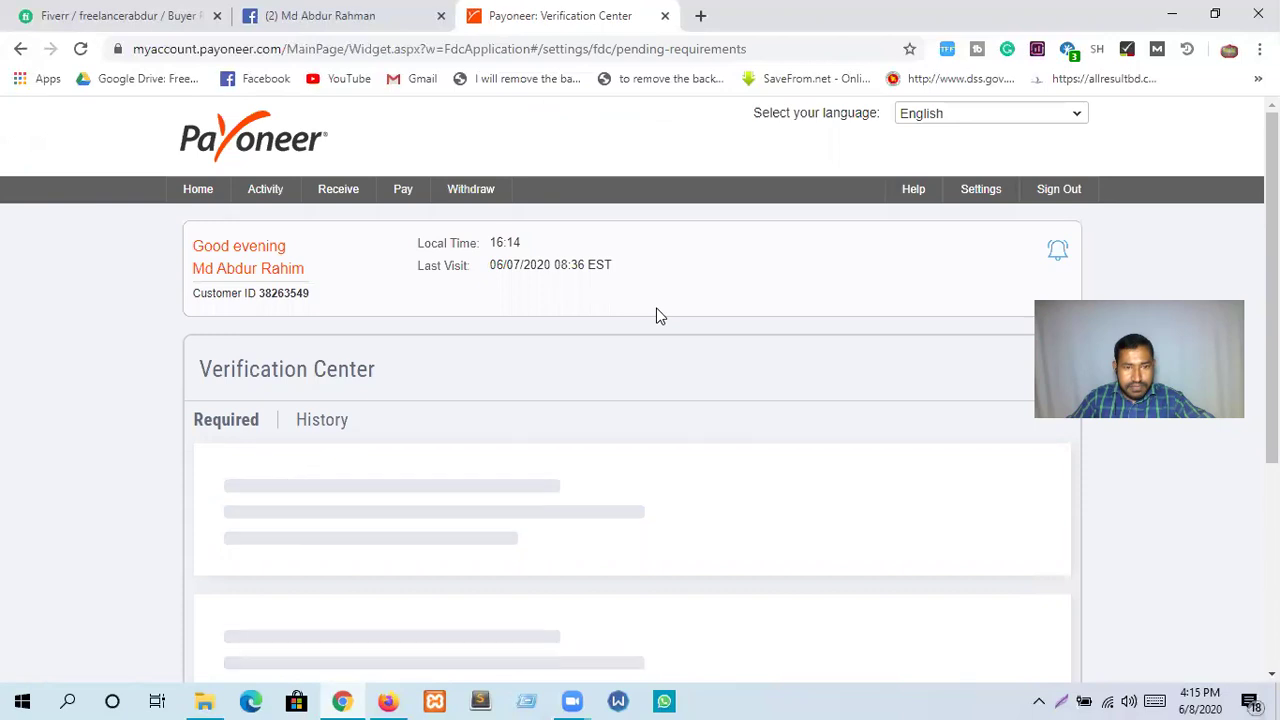
scroll(659, 316, "down", 2)
scroll(659, 316, "up", 2)
scroll(659, 316, "down", 3)
scroll(659, 316, "up", 3)
scroll(659, 316, "down", 2)
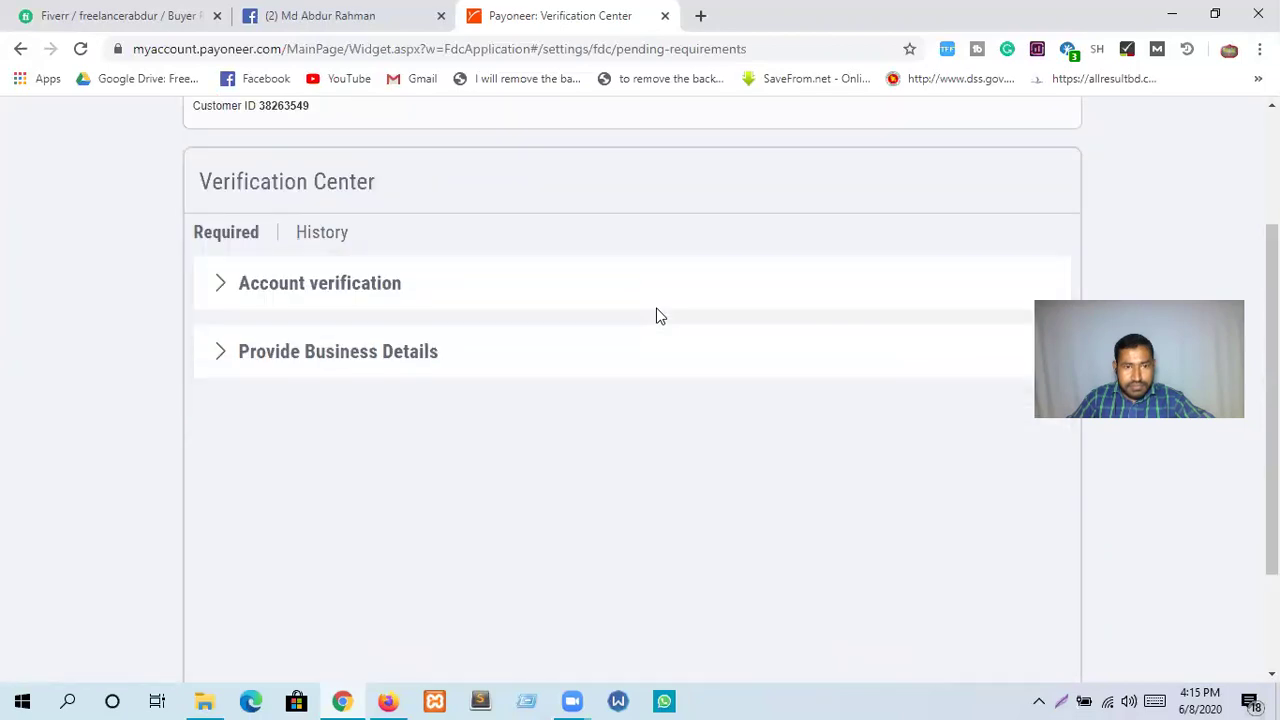
Expand Account verification, now listing only bank account verification and own bank account details
left_click(308, 290)
scroll(306, 294, "down", 3)
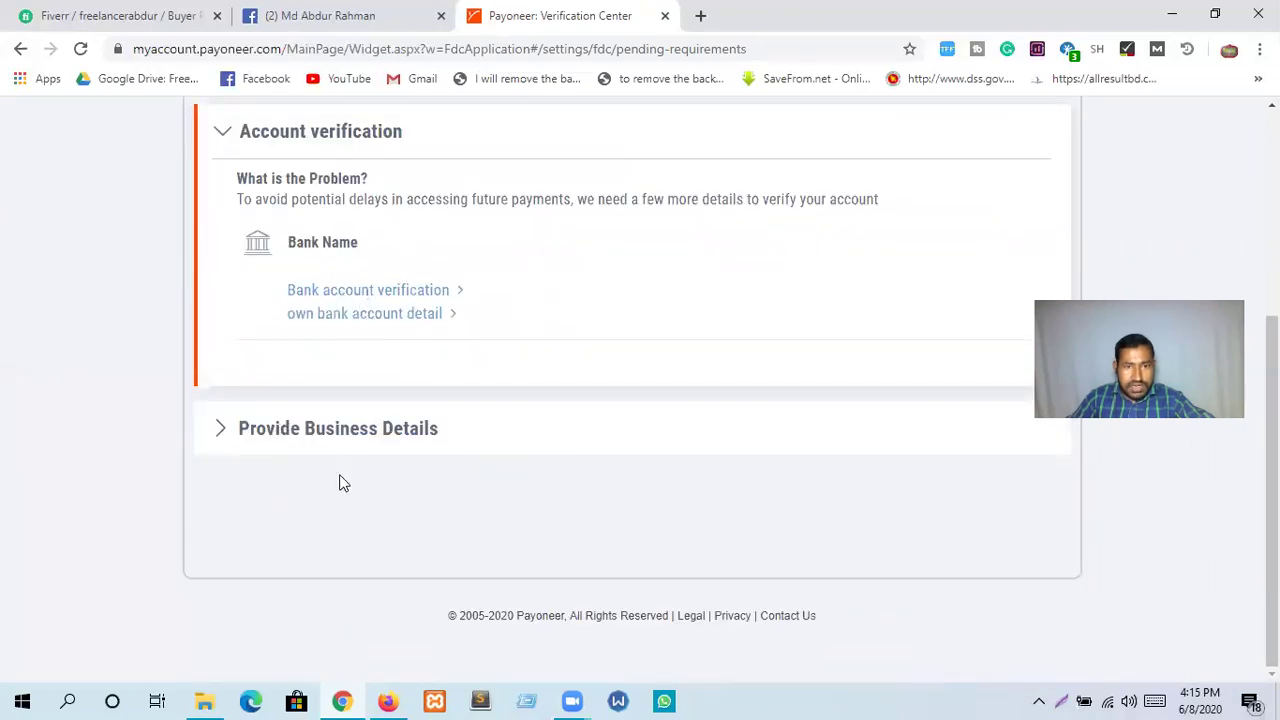
scroll(466, 446, "up", 2)
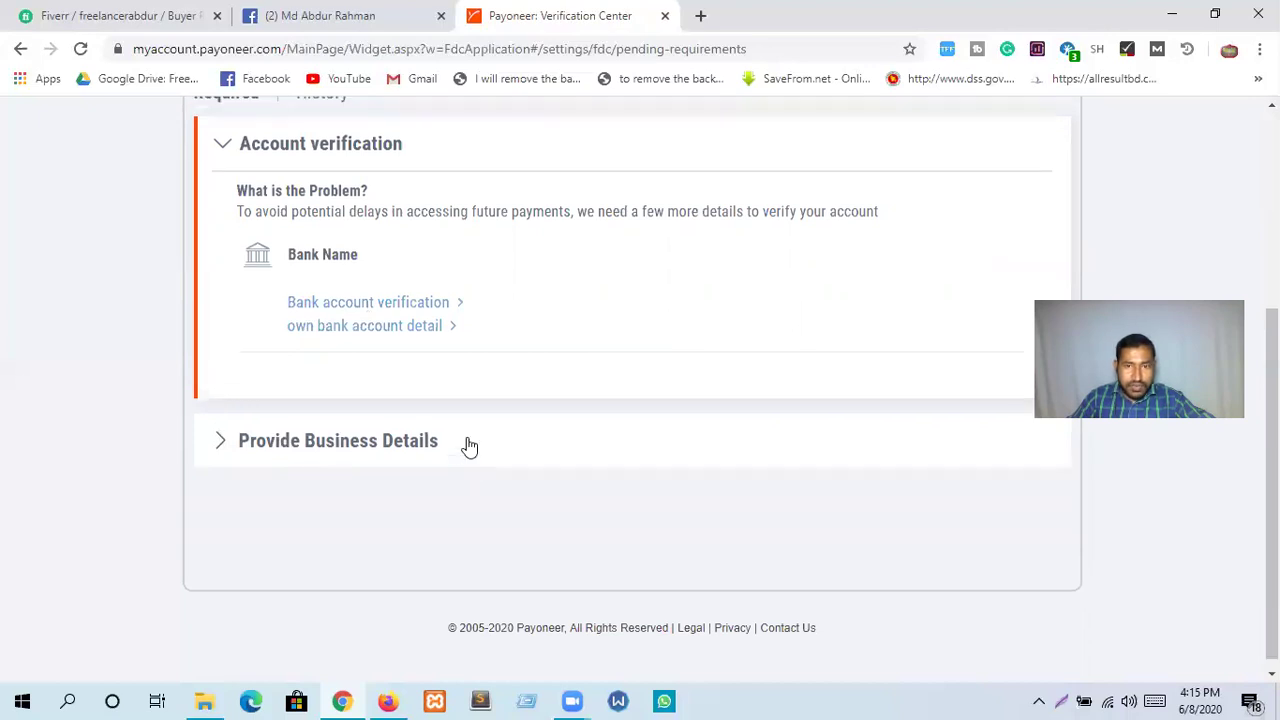
scroll(467, 441, "down", 1)
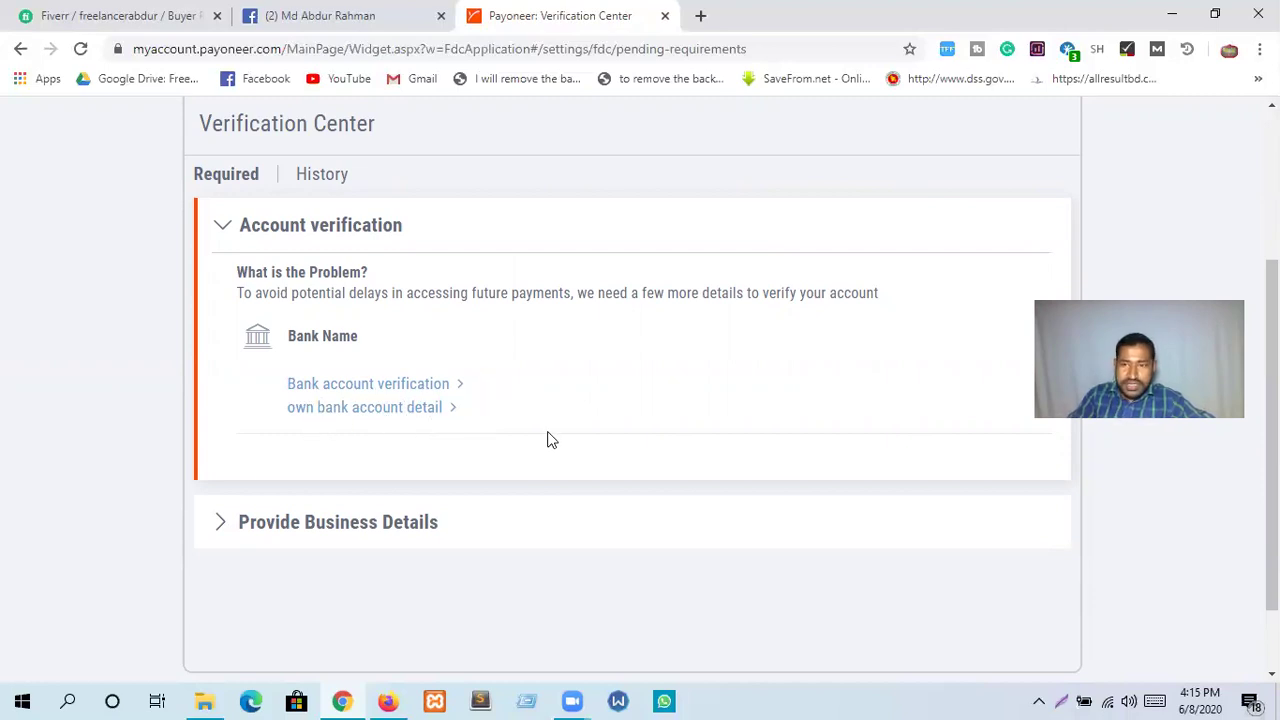
scroll(548, 440, "up", 3)
scroll(549, 440, "down", 2)
scroll(549, 440, "up", 3)
Open the Bank Accounts page from Settings and review the approved Rocket BDT account
mouse_move(966, 190)
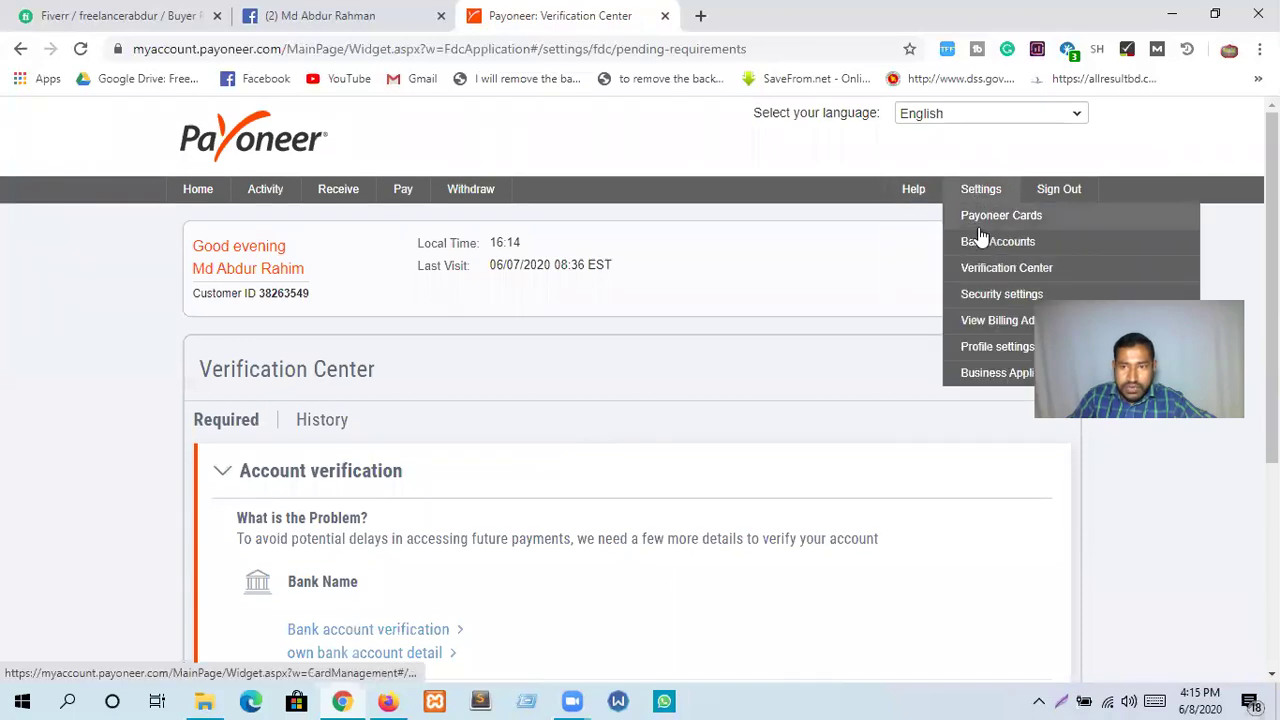
left_click(980, 245)
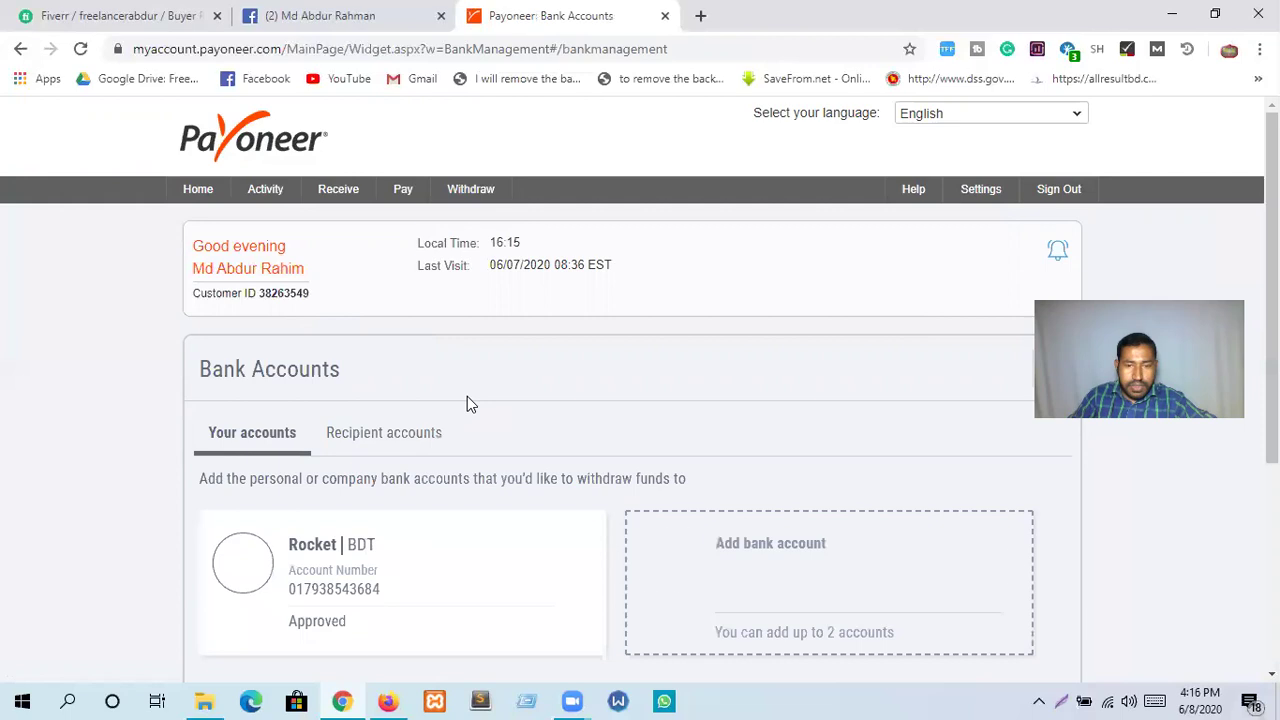
scroll(399, 396, "down", 2)
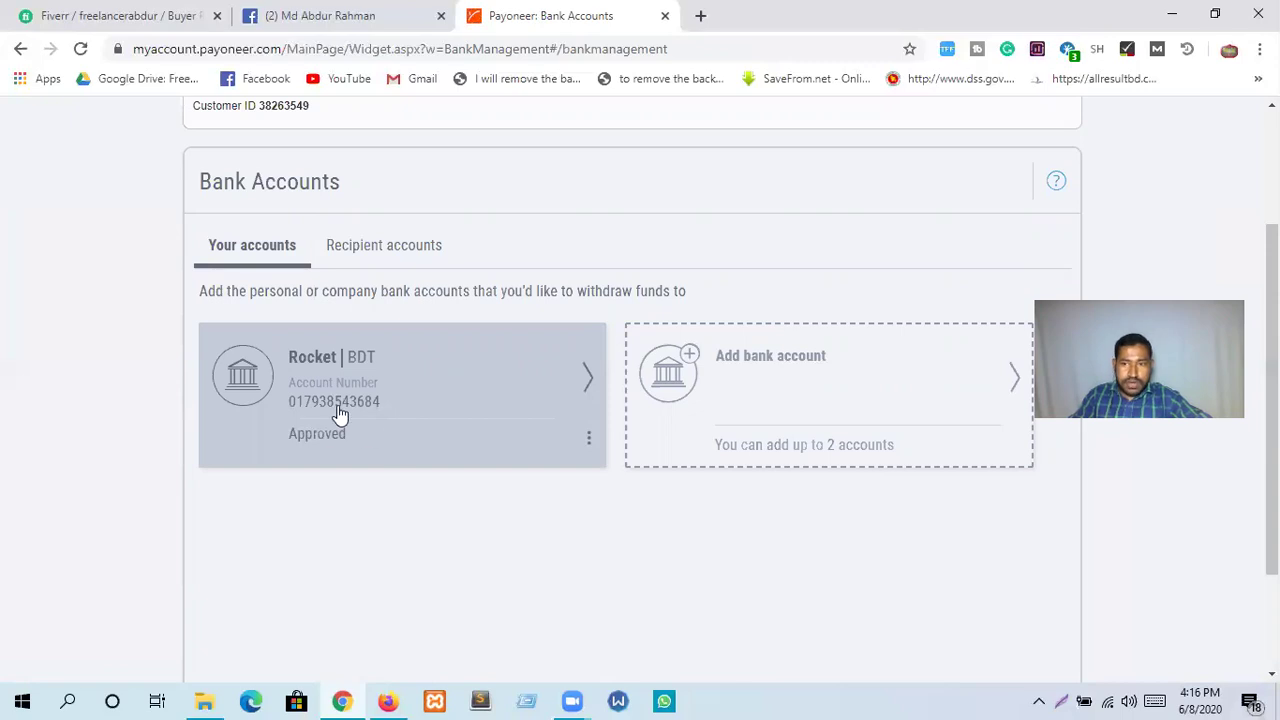
scroll(340, 415, "down", 1)
scroll(420, 397, "up", 3)
scroll(420, 397, "down", 3)
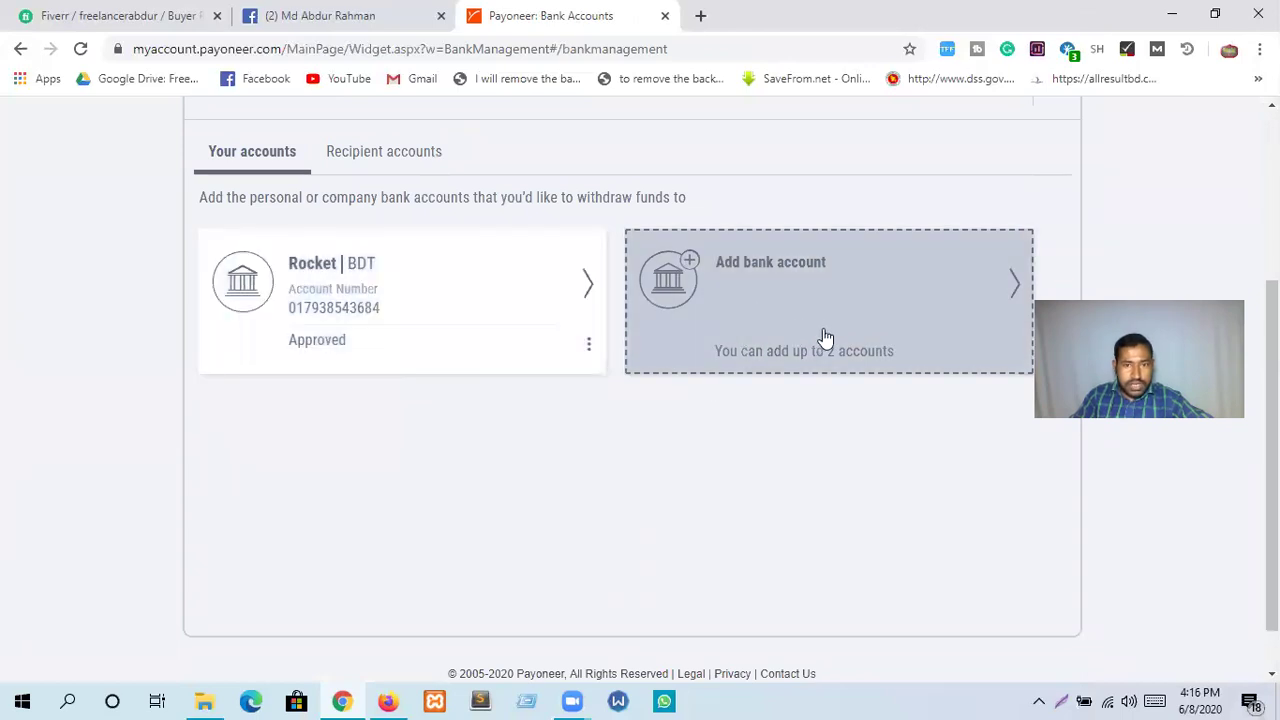
scroll(404, 342, "up", 4)
scroll(700, 357, "down", 5)
scroll(669, 329, "up", 5)
scroll(549, 310, "down", 1)
scroll(549, 310, "down", 3)
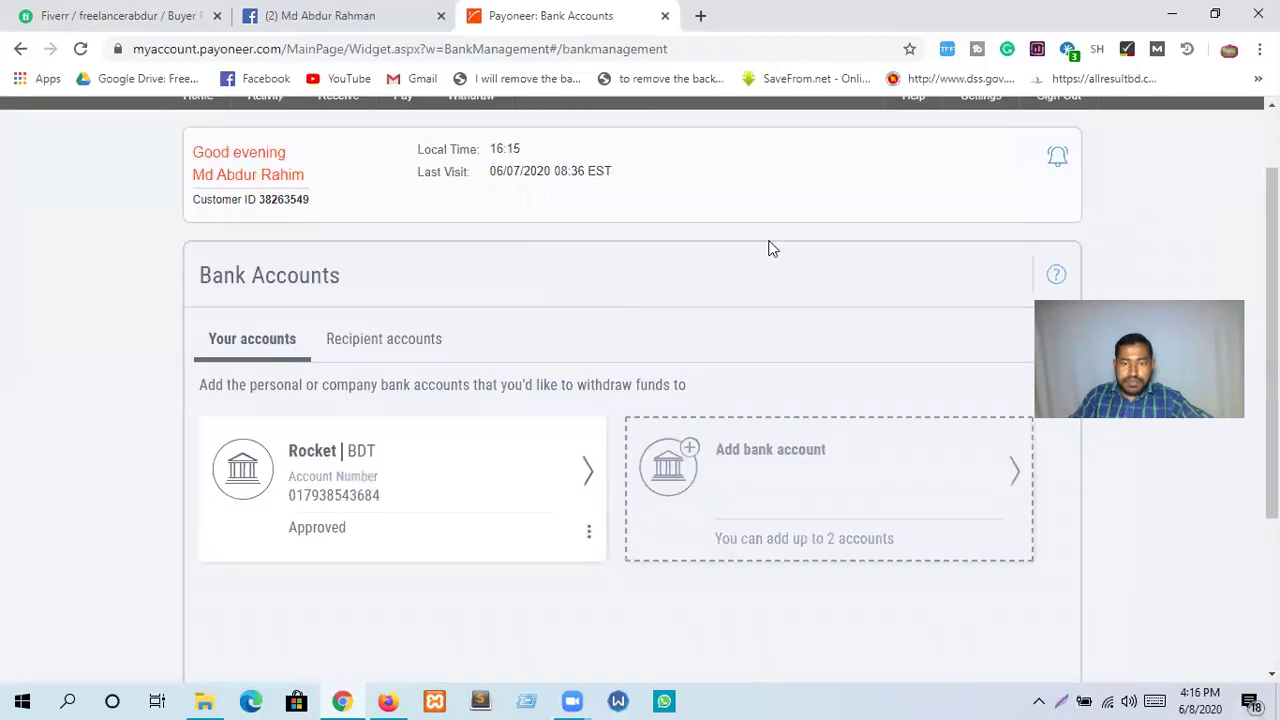
scroll(465, 296, "up", 3)
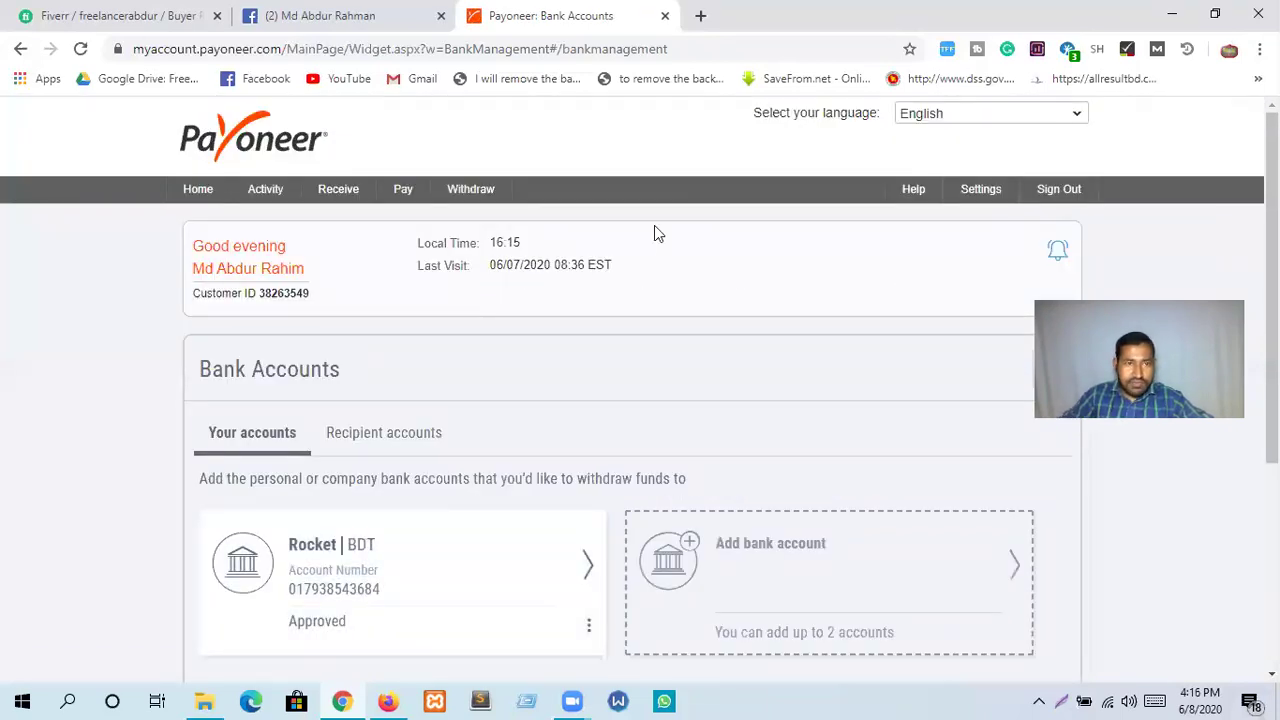
Start adding another bank account with the Add bank account card
mouse_move(980, 198)
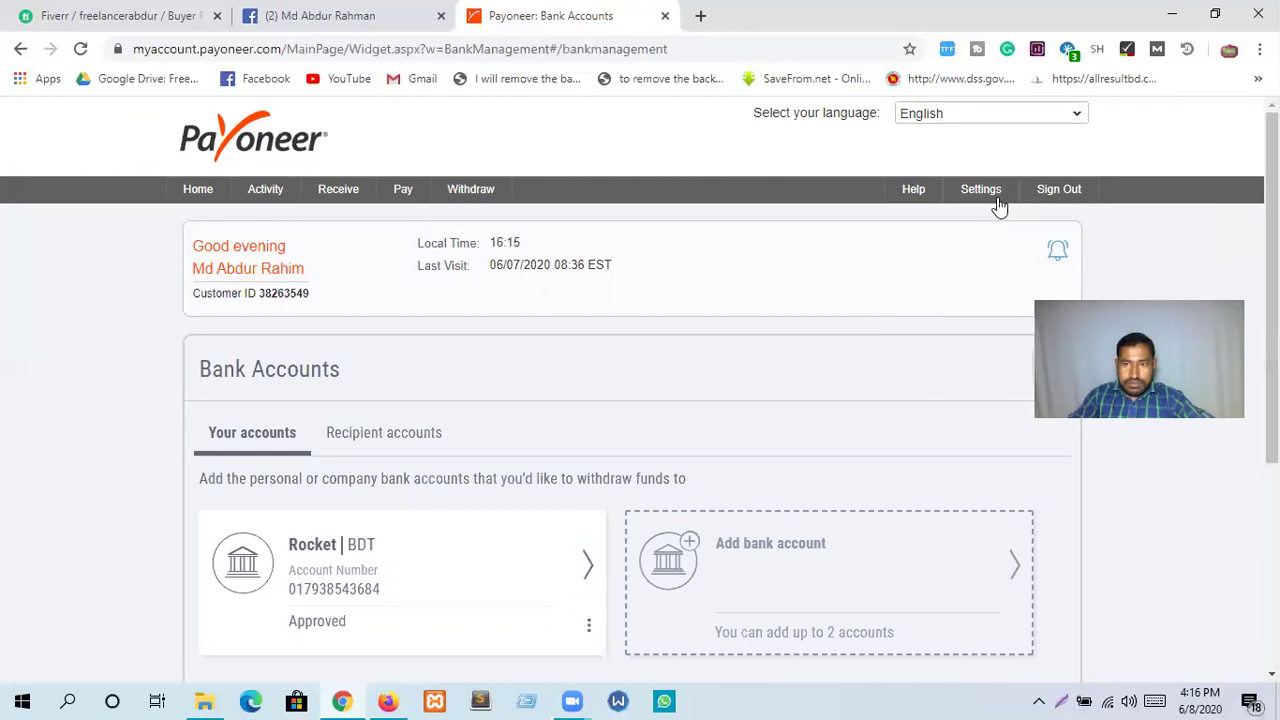
scroll(577, 263, "down", 3)
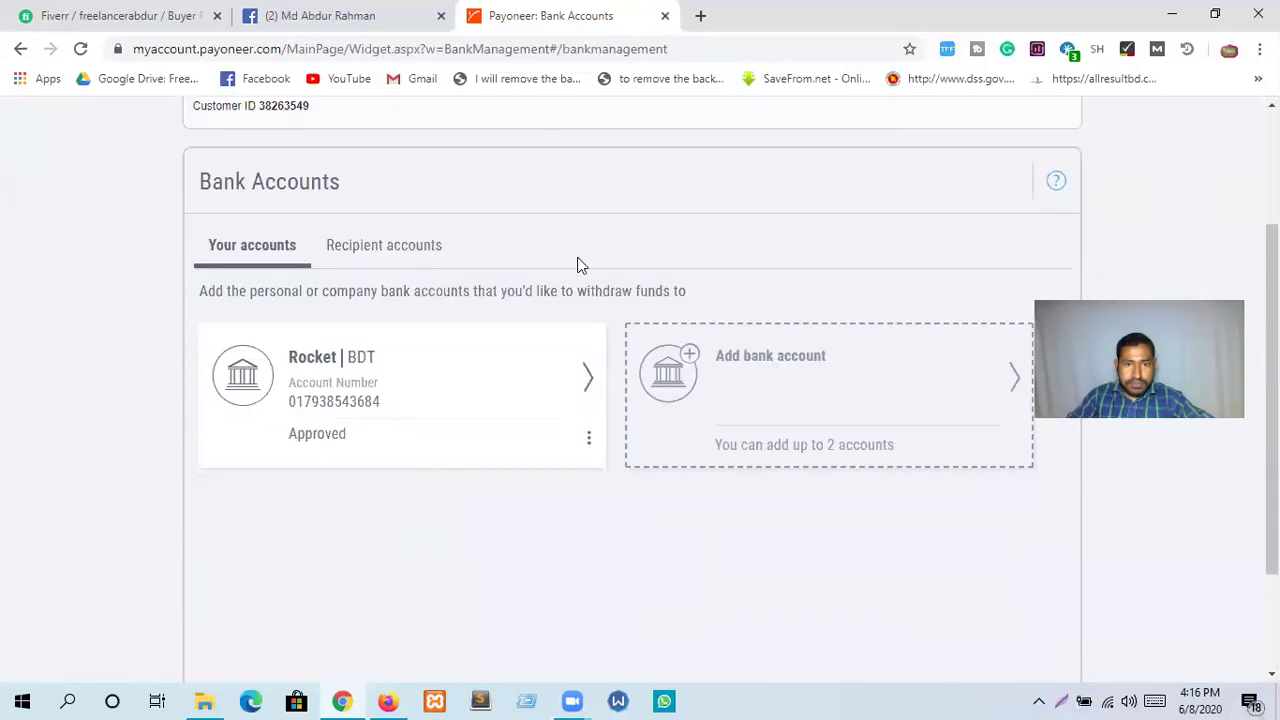
scroll(577, 263, "up", 3)
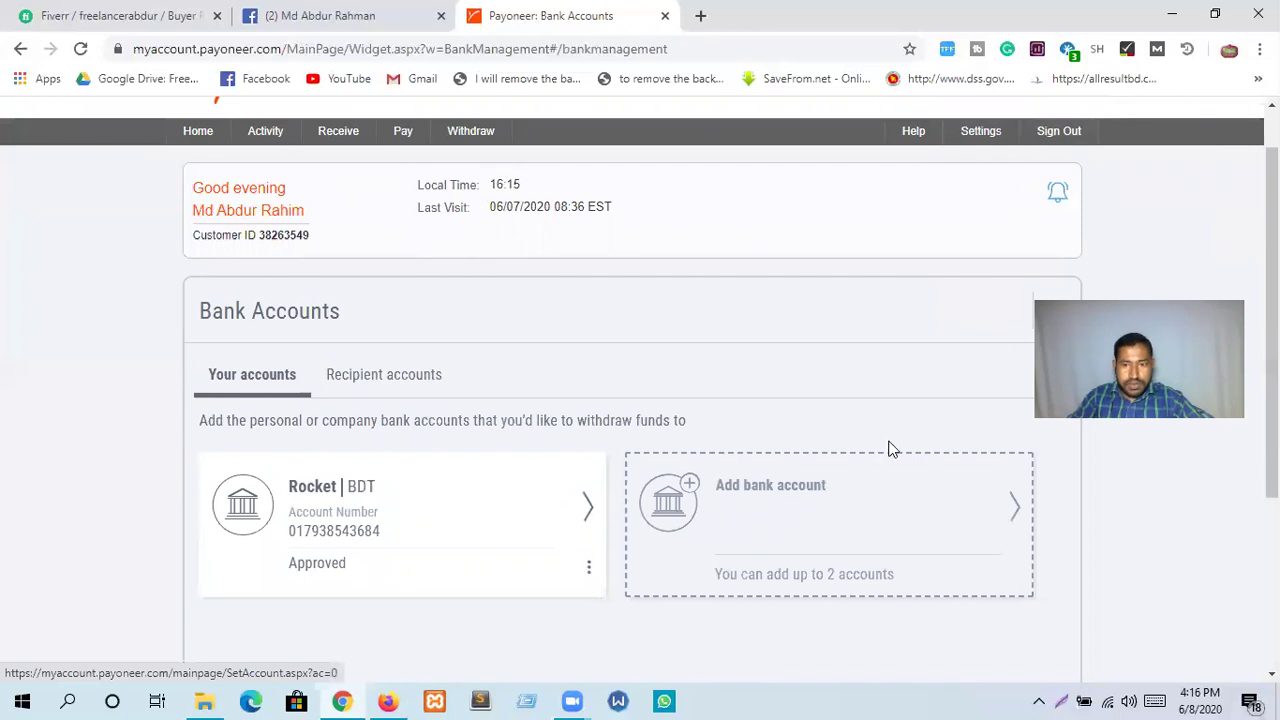
left_click(810, 585)
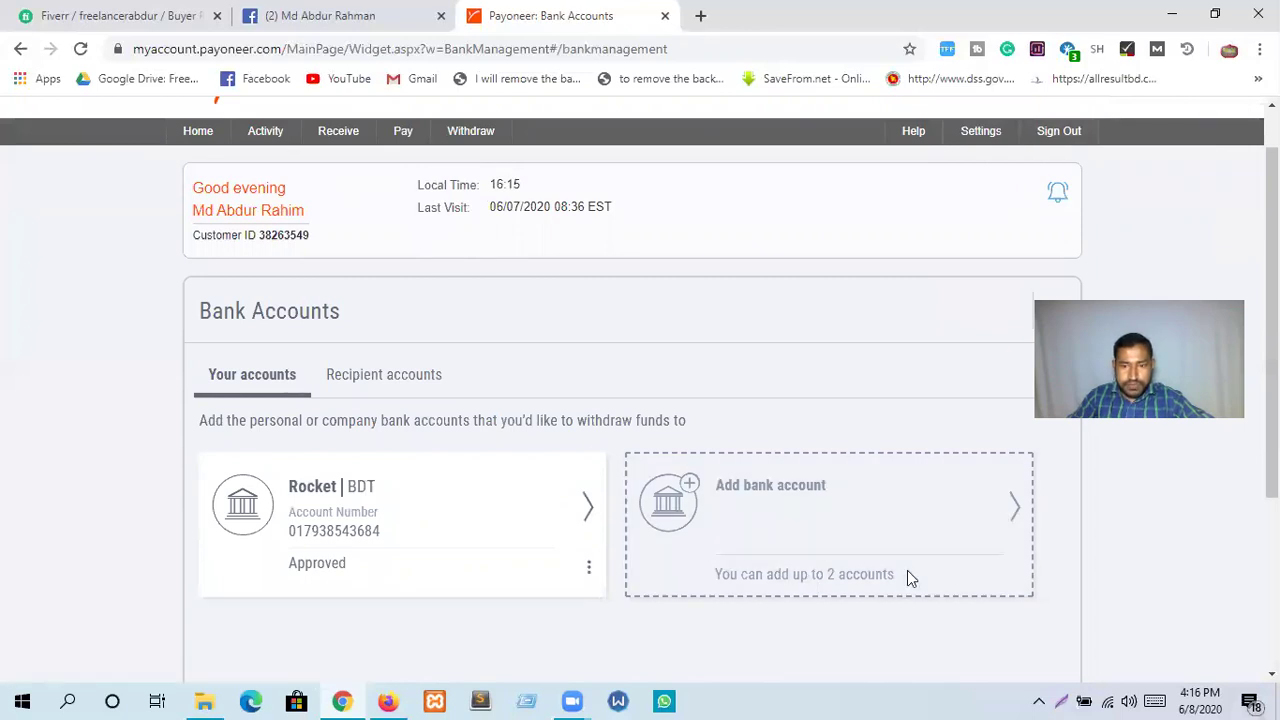